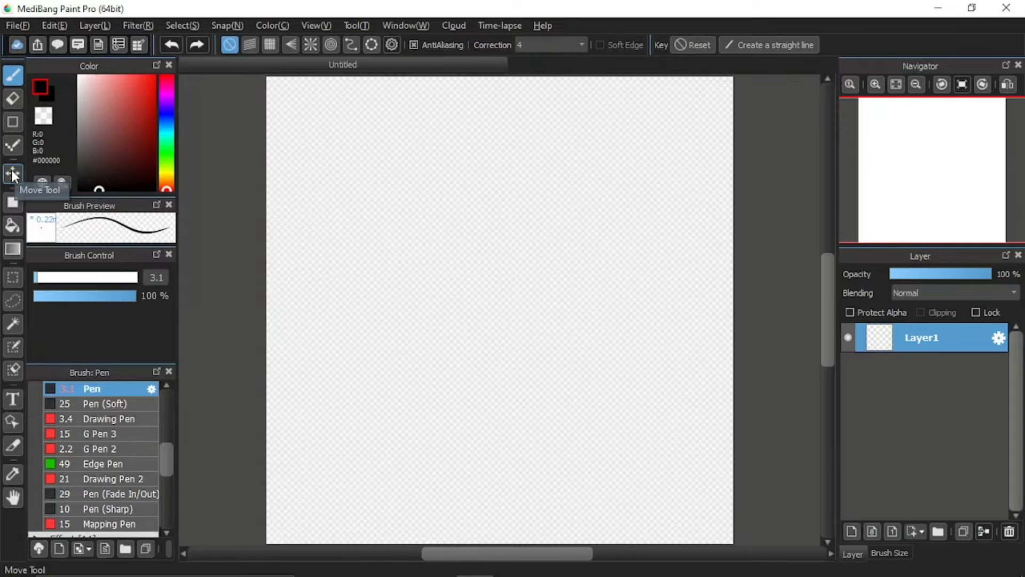
# Step: Draw a filled rectangle about 174 × 139 px in red #FF0900 near the canvas's upper-left corner on Layer1
pyautogui.click(13, 175)
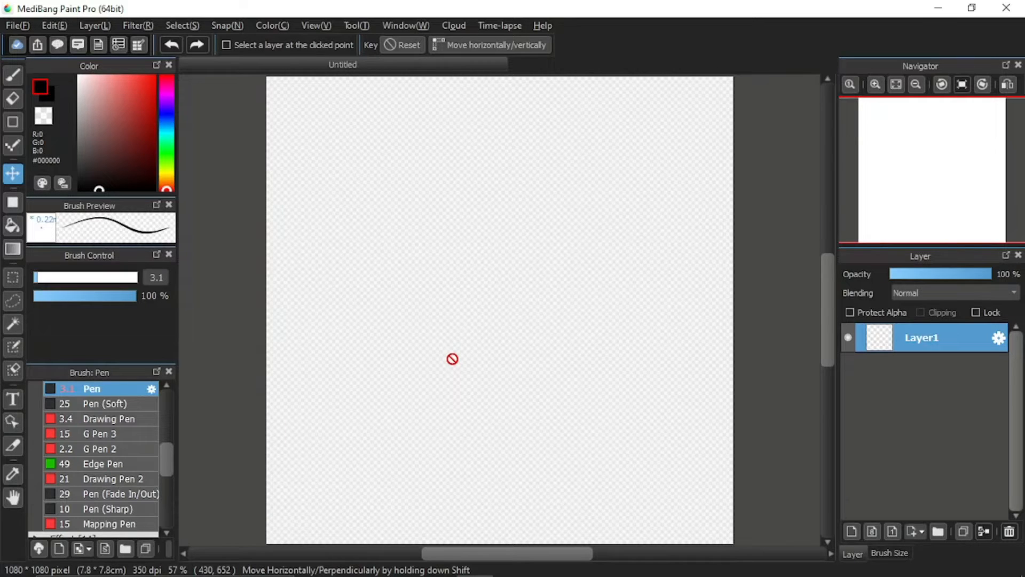
pyautogui.click(12, 203)
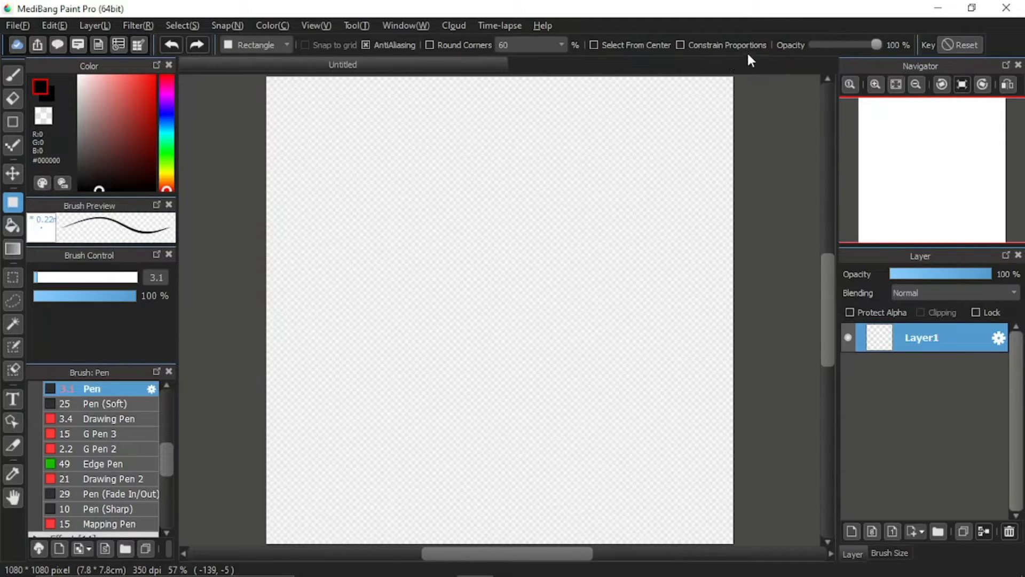
pyautogui.click(279, 43)
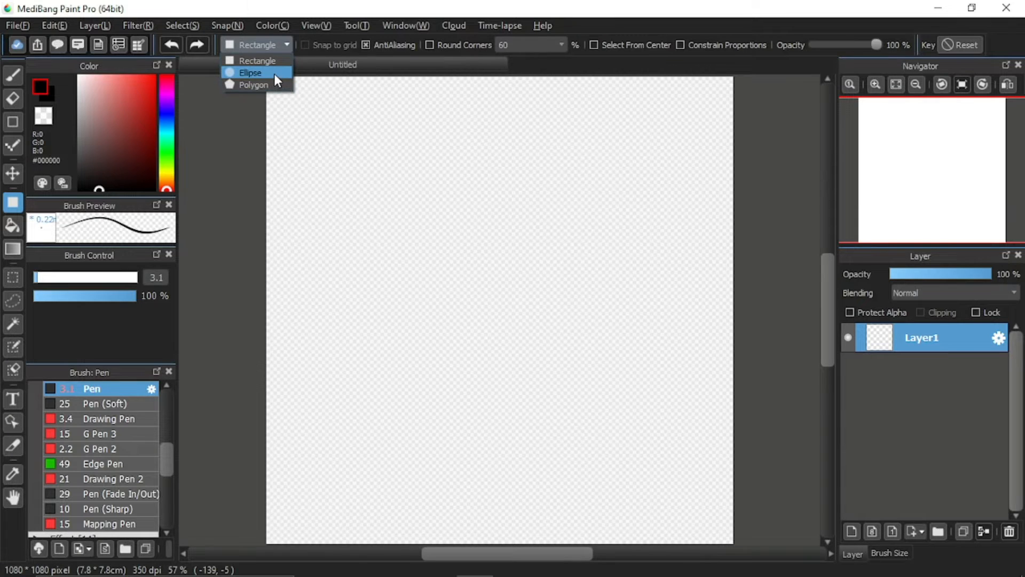
pyautogui.click(268, 60)
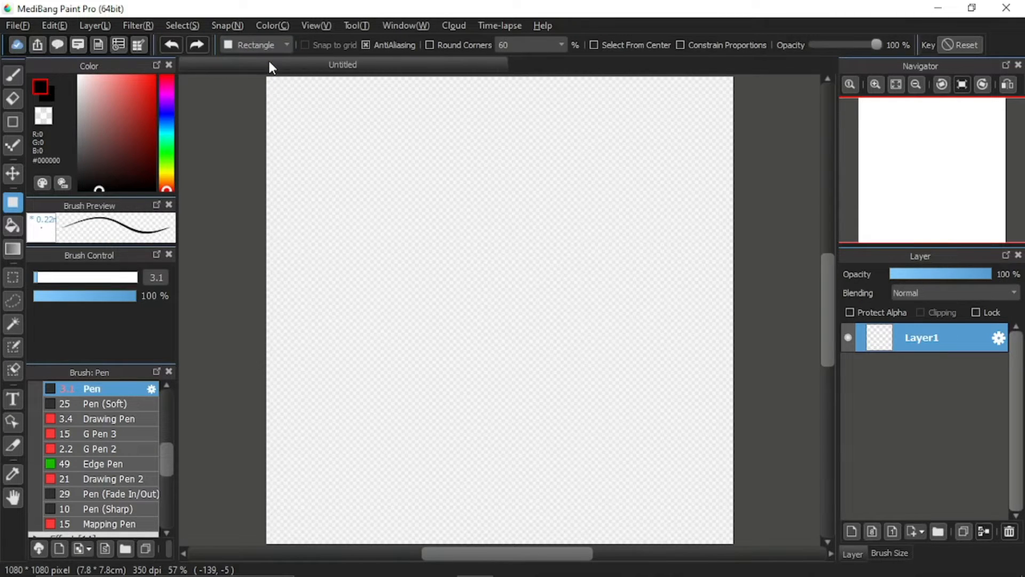
pyautogui.click(154, 76)
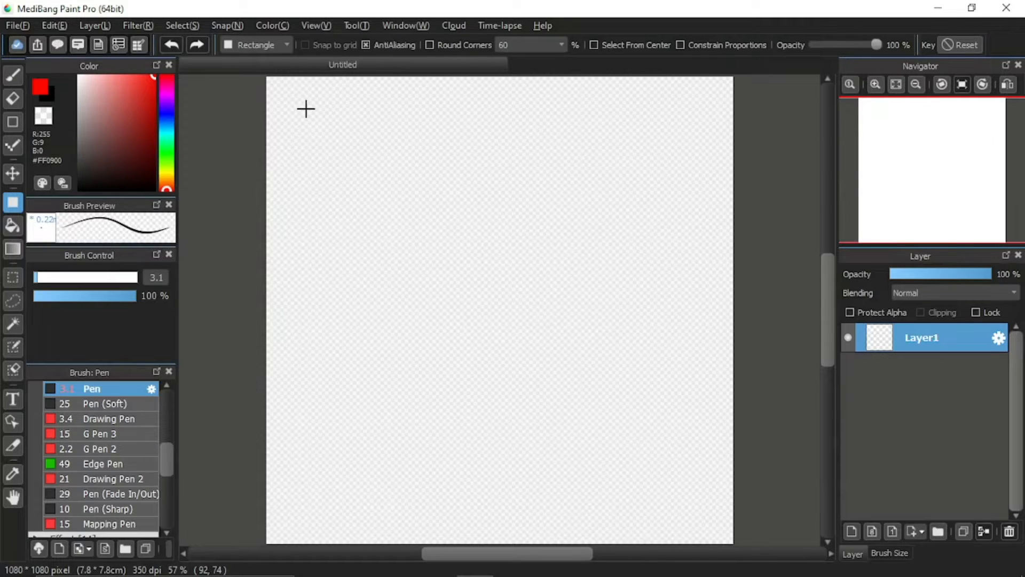
pyautogui.moveTo(306, 109); pyautogui.dragTo(381, 170)
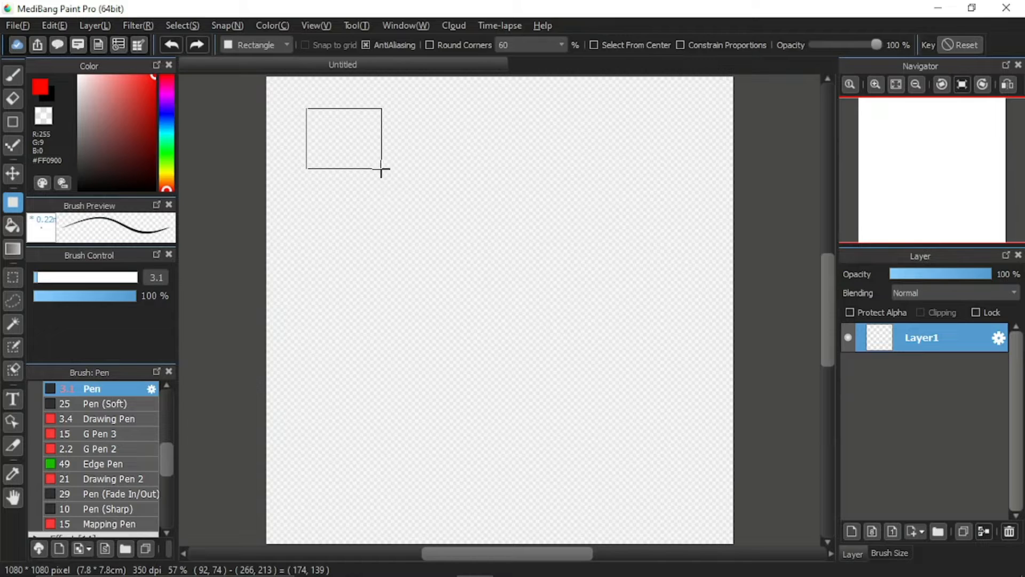
pyautogui.moveTo(382, 170); pyautogui.dragTo(382, 170)
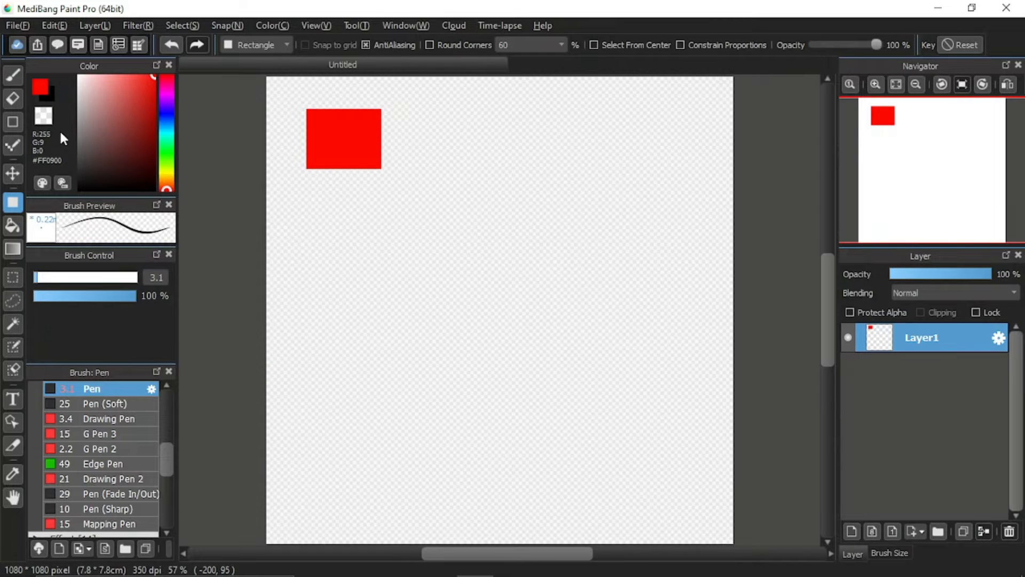
# Step: Draw a filled red ellipse to the right of the red rectangle, at about the same height
pyautogui.click(287, 45)
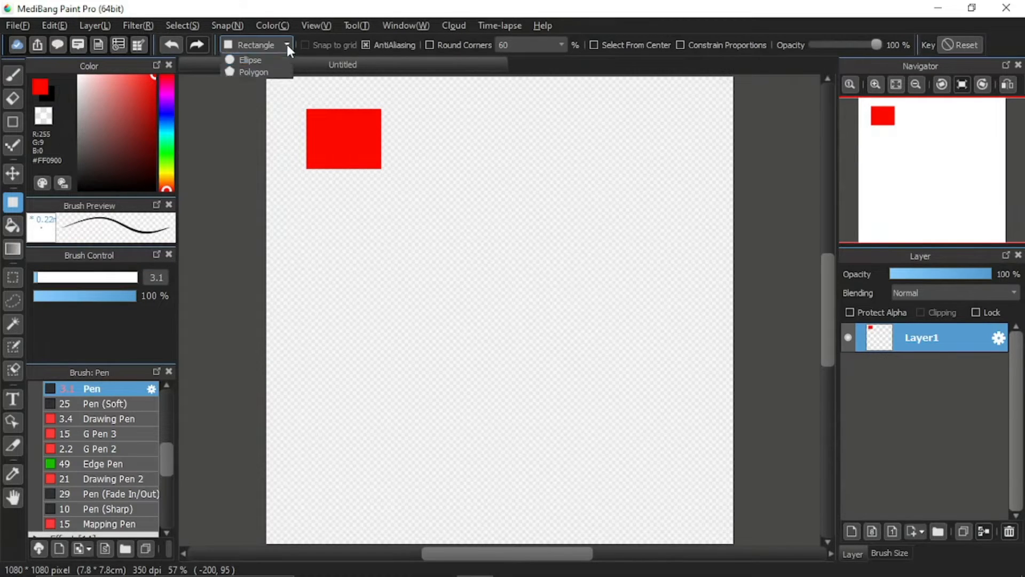
pyautogui.click(271, 73)
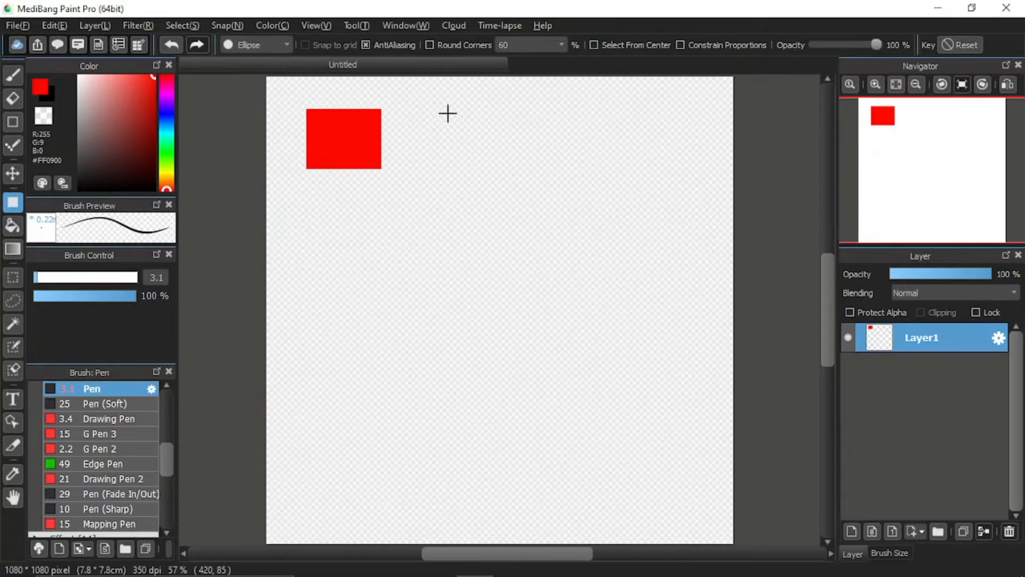
pyautogui.moveTo(447, 114); pyautogui.dragTo(529, 179)
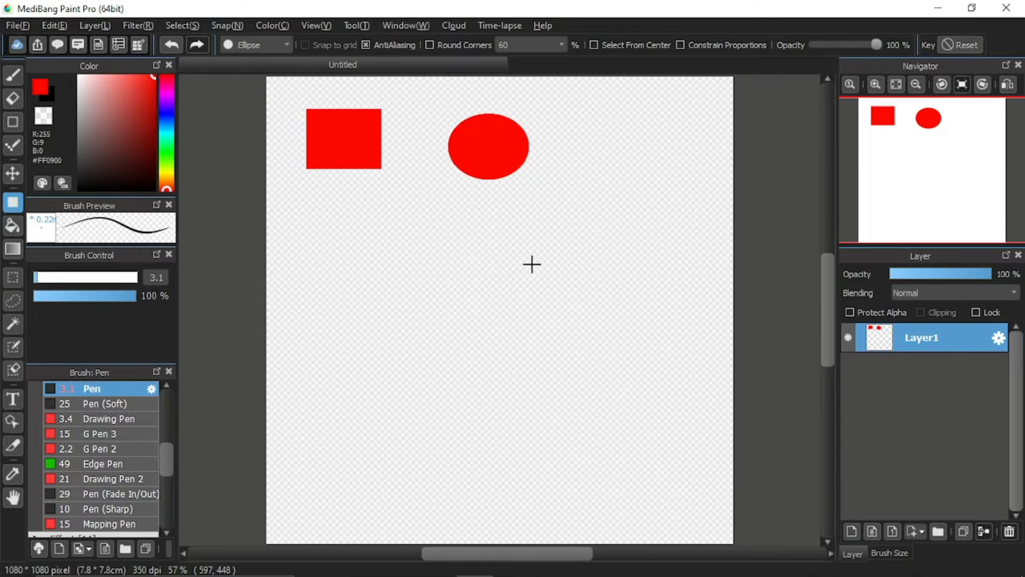
# Step: Draw a filled red triangle as a polygon near the canvas's upper-right corner, beside the ellipse
pyautogui.click(281, 44)
pyautogui.click(265, 84)
pyautogui.click(633, 104)
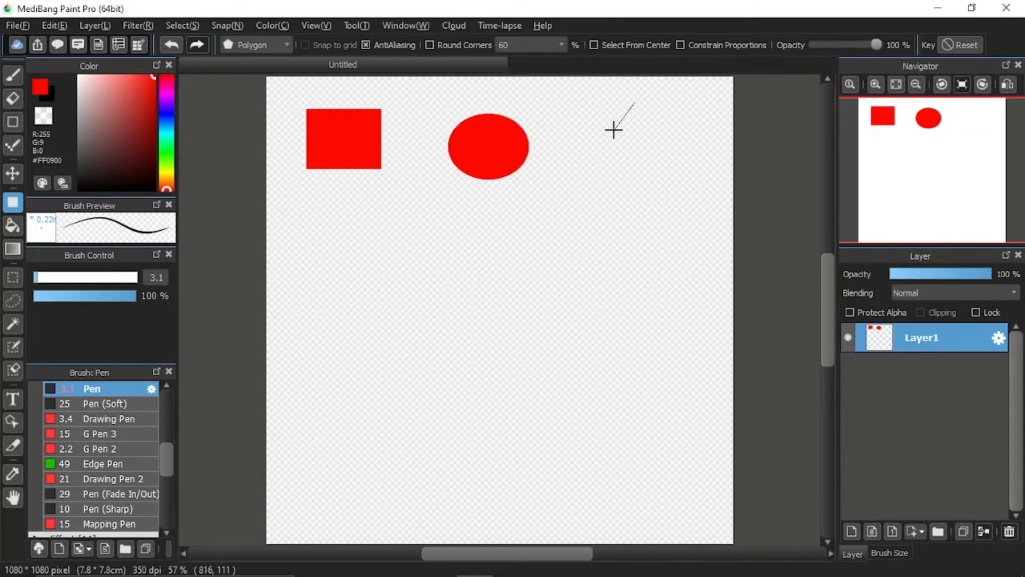
pyautogui.click(593, 168)
pyautogui.click(681, 169)
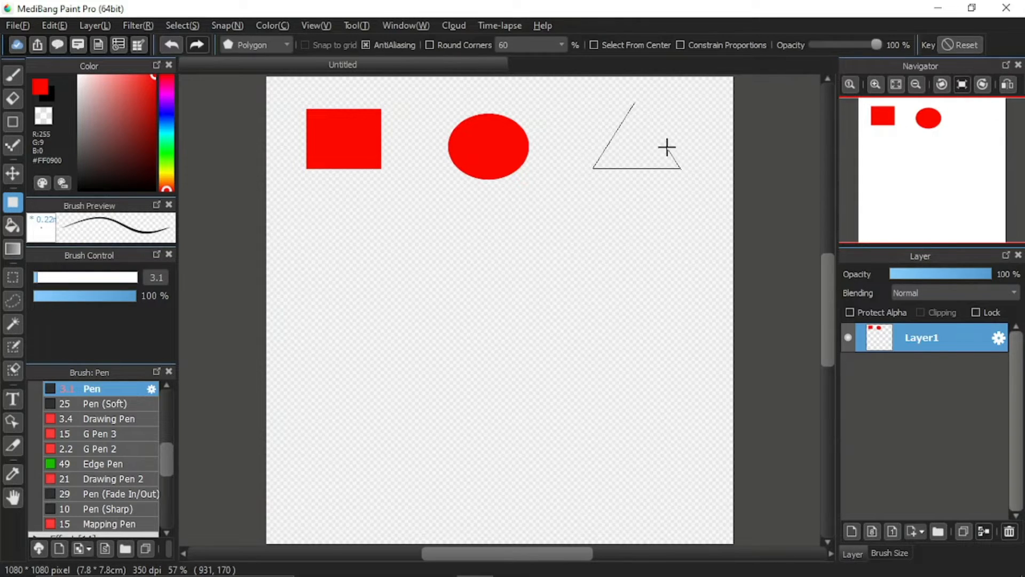
pyautogui.click(636, 102)
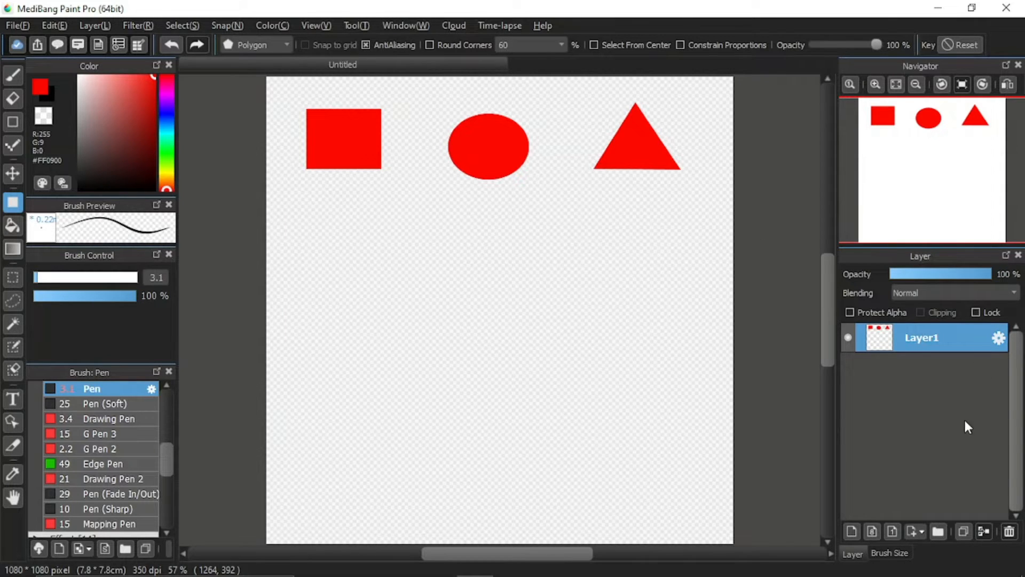
# Step: Add a new layer and draw a blue #3A00FF rectangle about 197 × 171 px with 60% round corners below the red rectangle
pyautogui.click(851, 531)
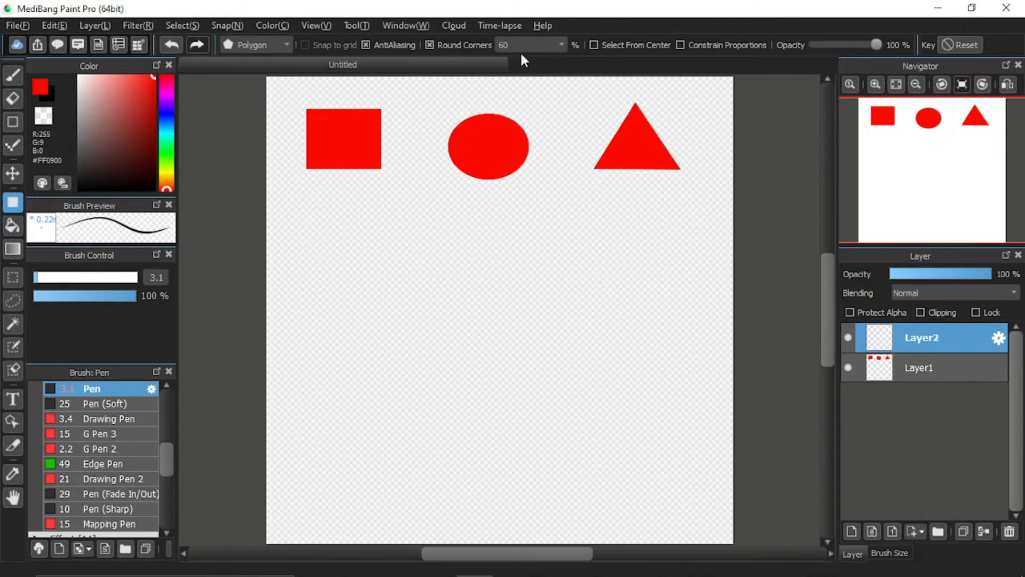
pyautogui.click(166, 110)
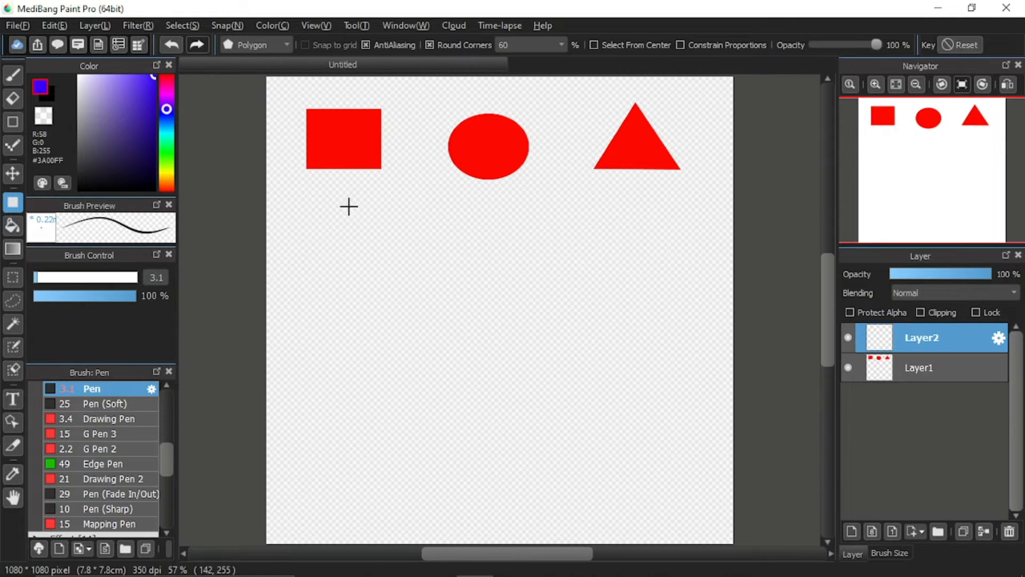
pyautogui.click(284, 44)
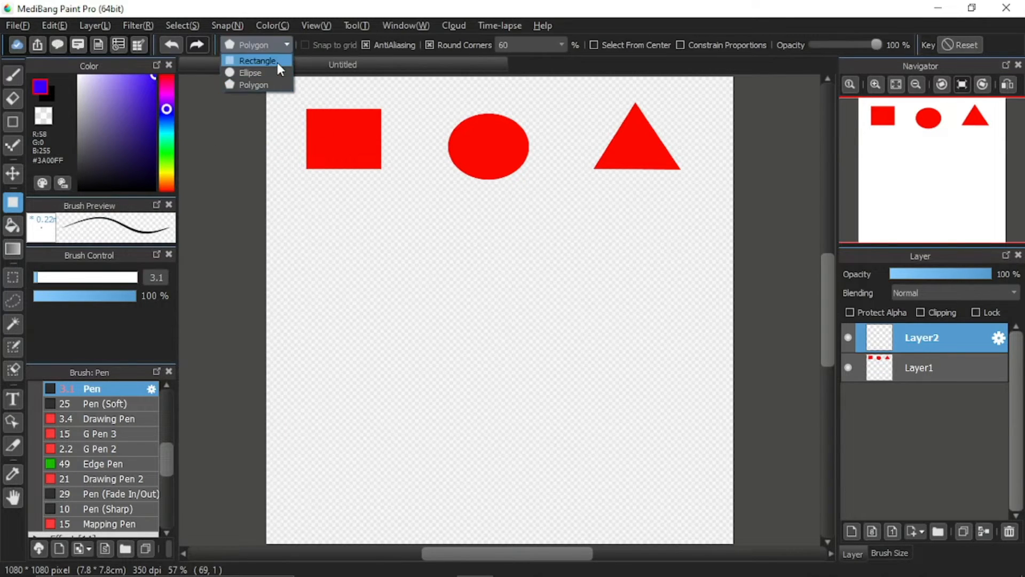
pyautogui.click(277, 63)
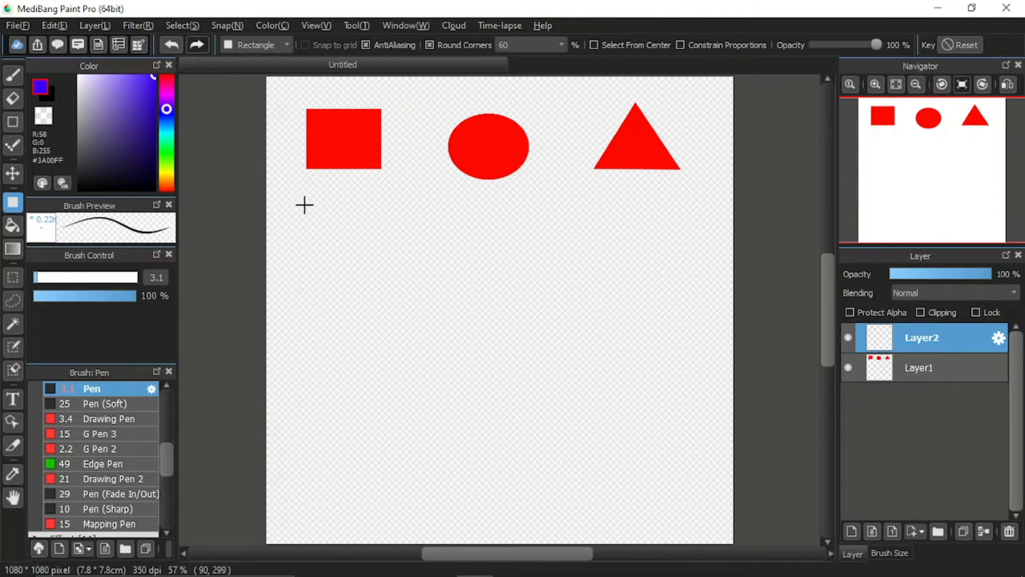
pyautogui.moveTo(304, 203); pyautogui.dragTo(391, 277)
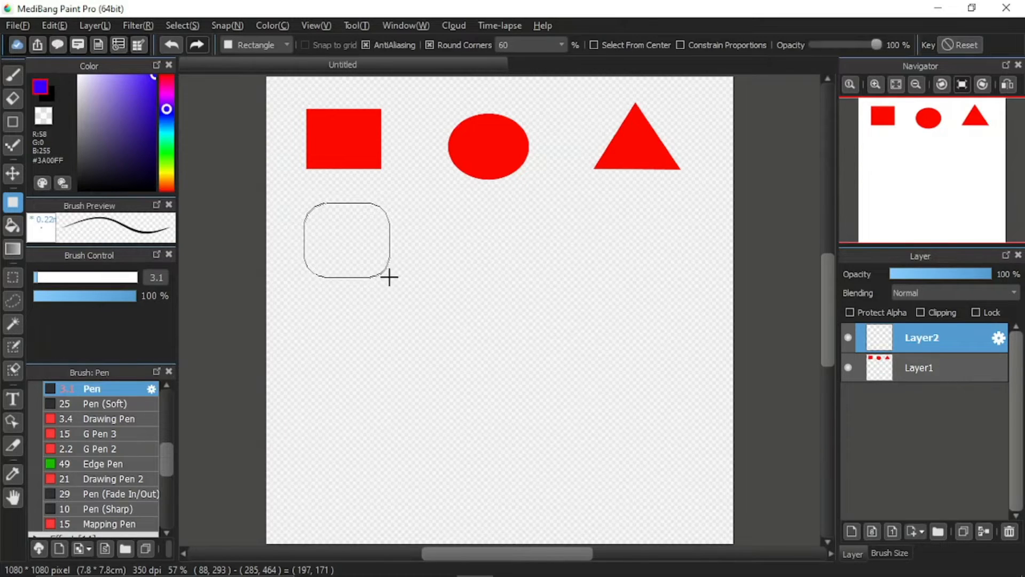
pyautogui.moveTo(389, 277); pyautogui.dragTo(390, 277)
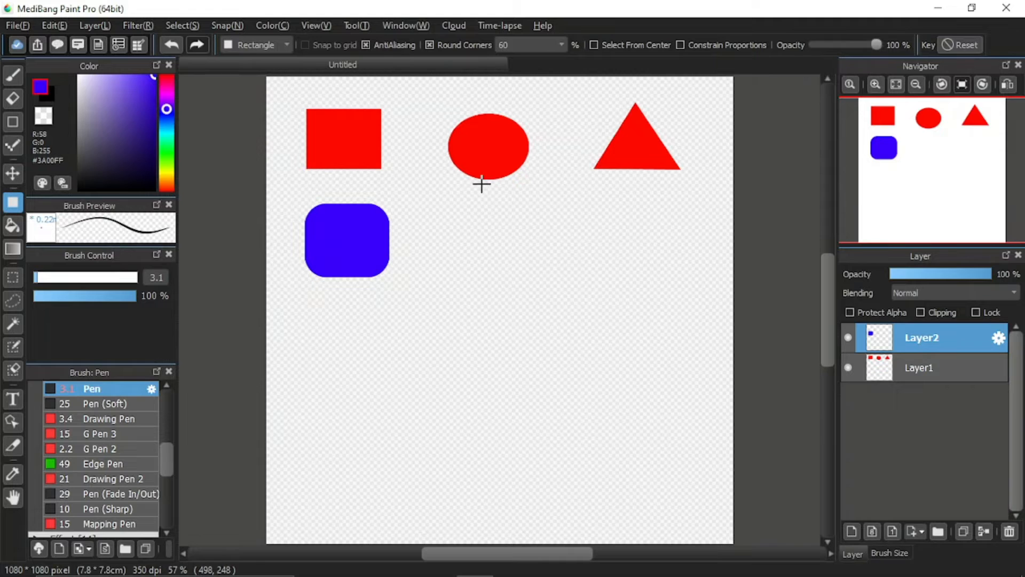
# Step: Set corner rounding to 80% and draw a second blue rectangle below the red ellipse
pyautogui.click(561, 45)
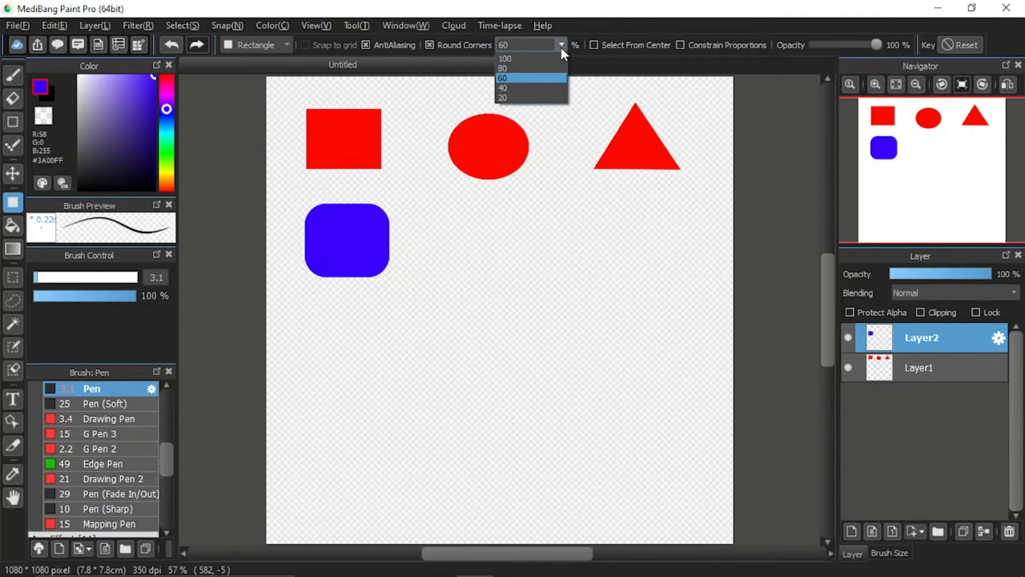
pyautogui.click(543, 69)
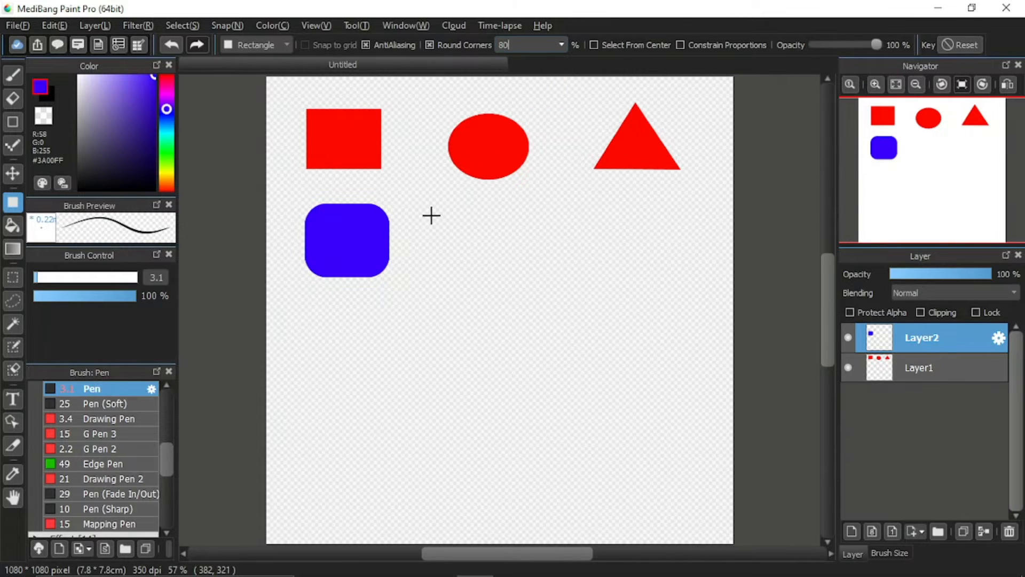
pyautogui.moveTo(431, 211); pyautogui.dragTo(547, 280)
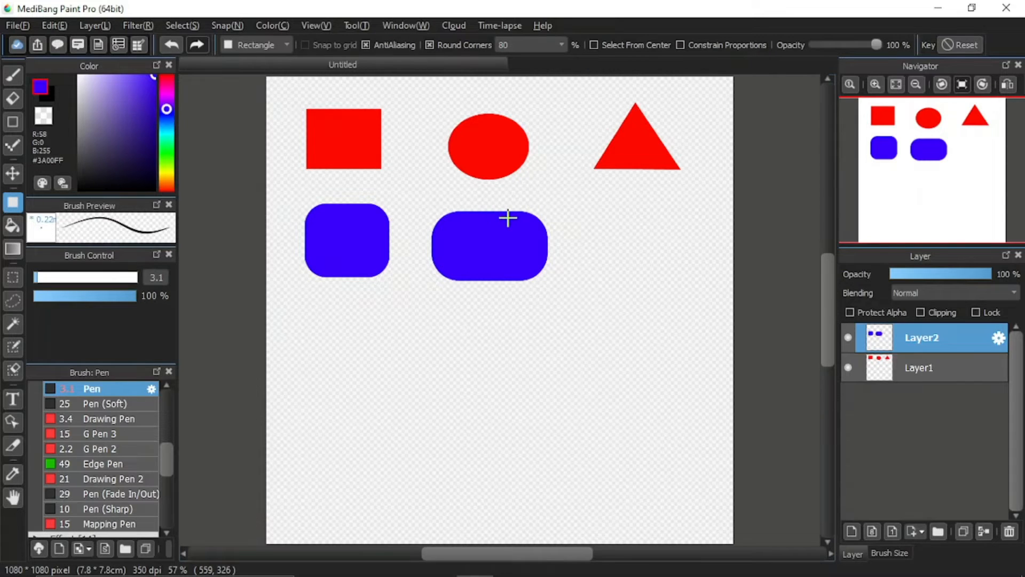
# Step: Draw a blue polygon triangle with 50% round corners below the red triangle
pyautogui.click(284, 44)
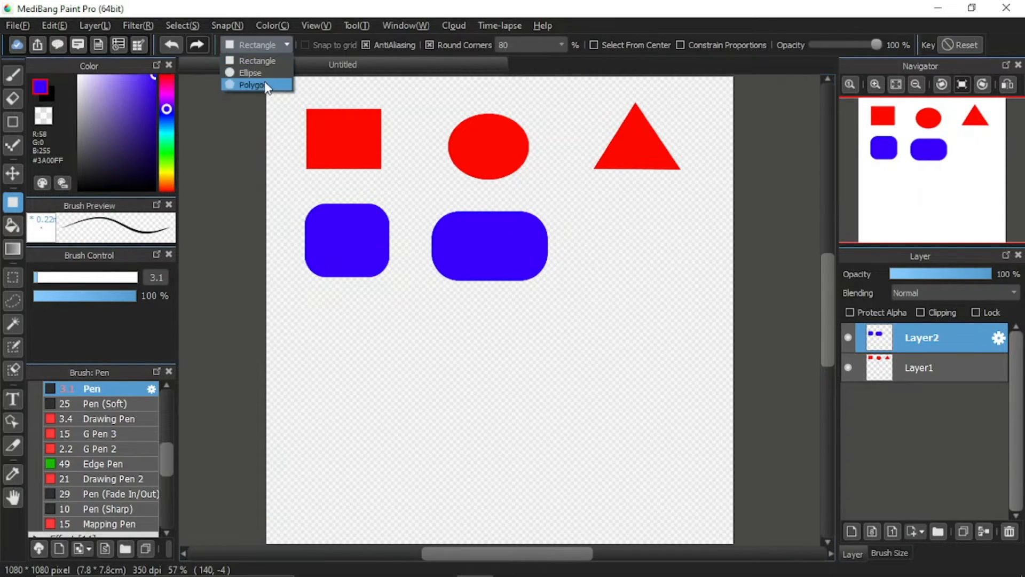
pyautogui.click(266, 86)
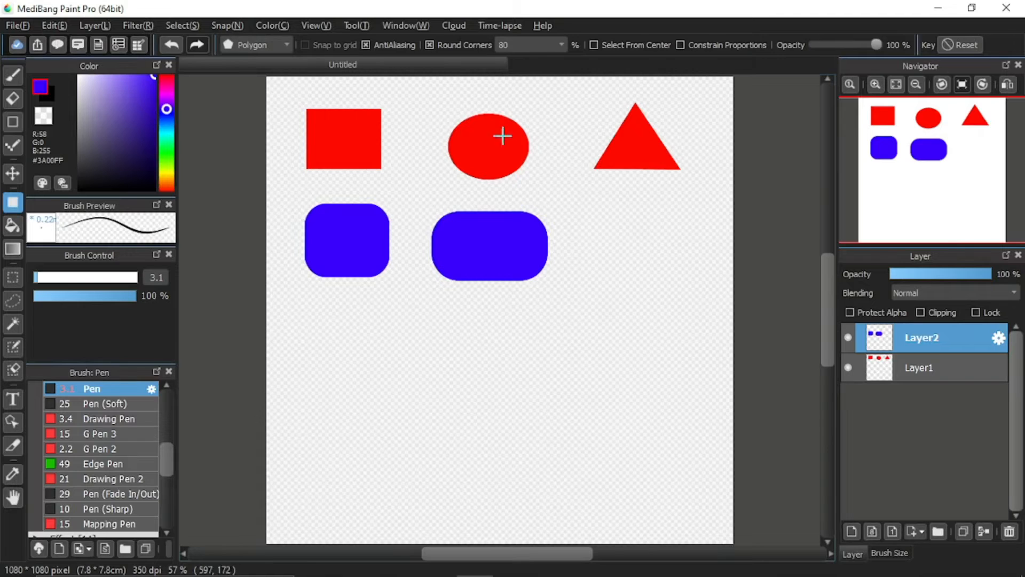
pyautogui.click(533, 48)
pyautogui.press('BackSpace')
pyautogui.press('BackSpace')
pyautogui.write('50')
pyautogui.click(639, 208)
pyautogui.click(589, 275)
pyautogui.click(702, 274)
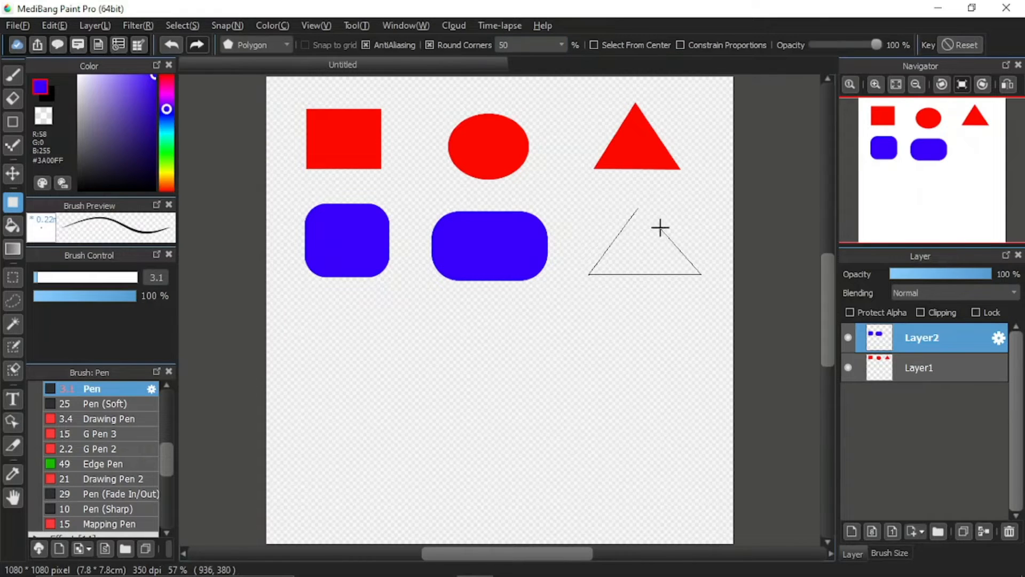
pyautogui.click(643, 208)
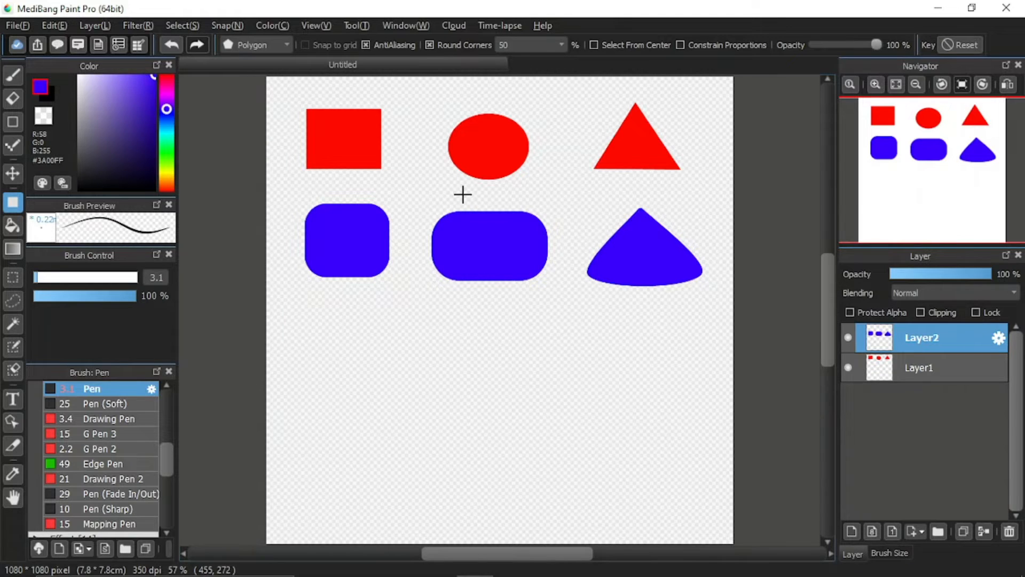
# Step: Add a new layer and draw a sharp-cornered green #09FF00 rectangle from its center below the first blue rectangle
pyautogui.click(851, 532)
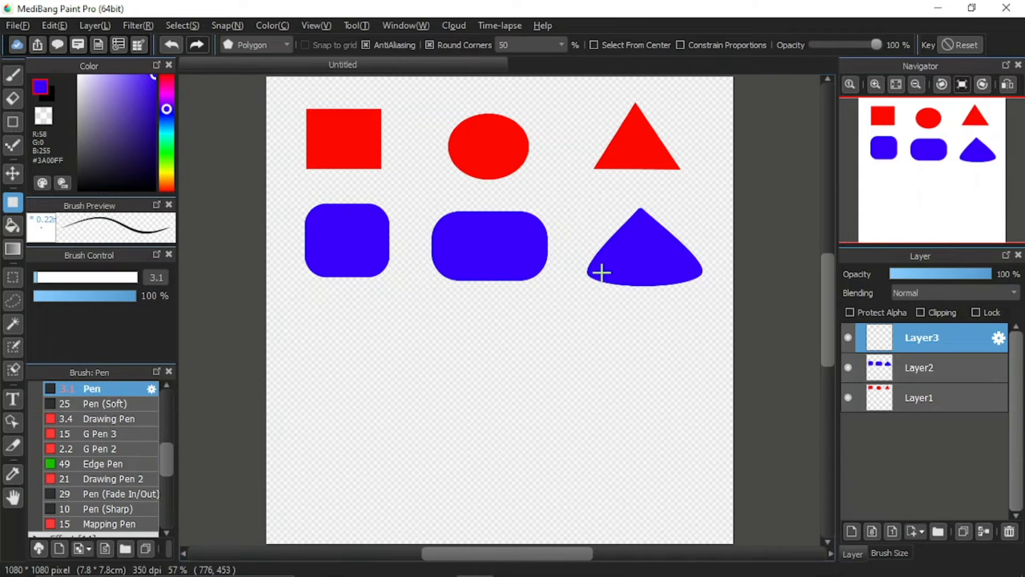
pyautogui.click(283, 45)
pyautogui.click(273, 62)
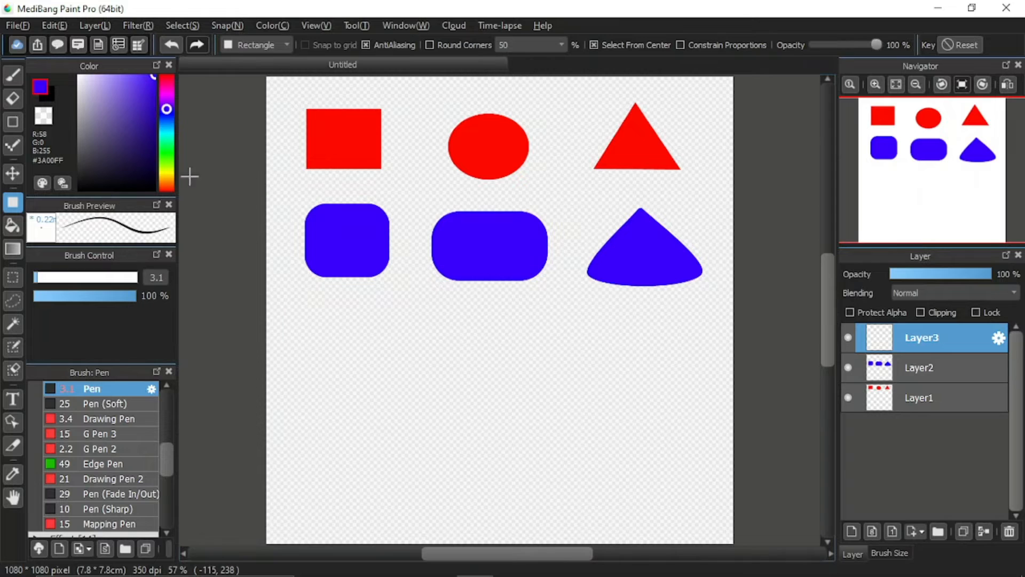
pyautogui.click(165, 153)
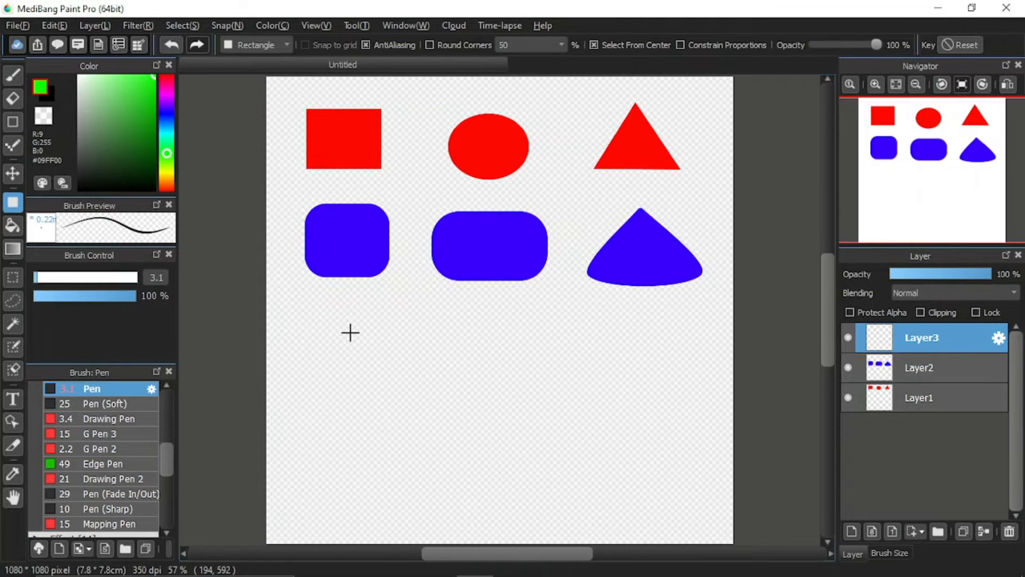
pyautogui.moveTo(351, 332); pyautogui.dragTo(400, 369)
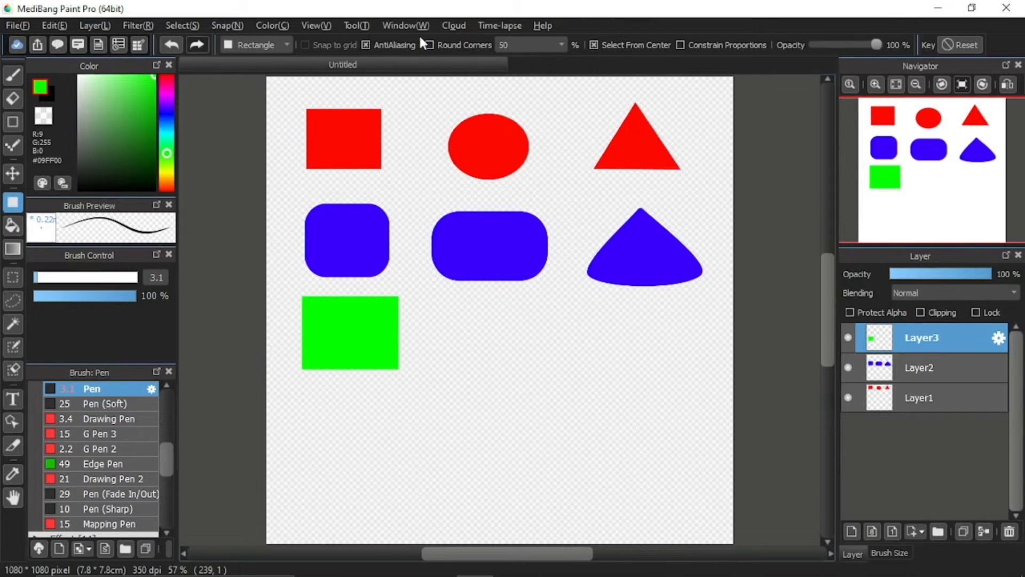
# Step: Draw a filled green ellipse from its center, below the second blue rounded rectangle
pyautogui.click(286, 46)
pyautogui.click(268, 76)
pyautogui.moveTo(489, 332); pyautogui.dragTo(532, 369)
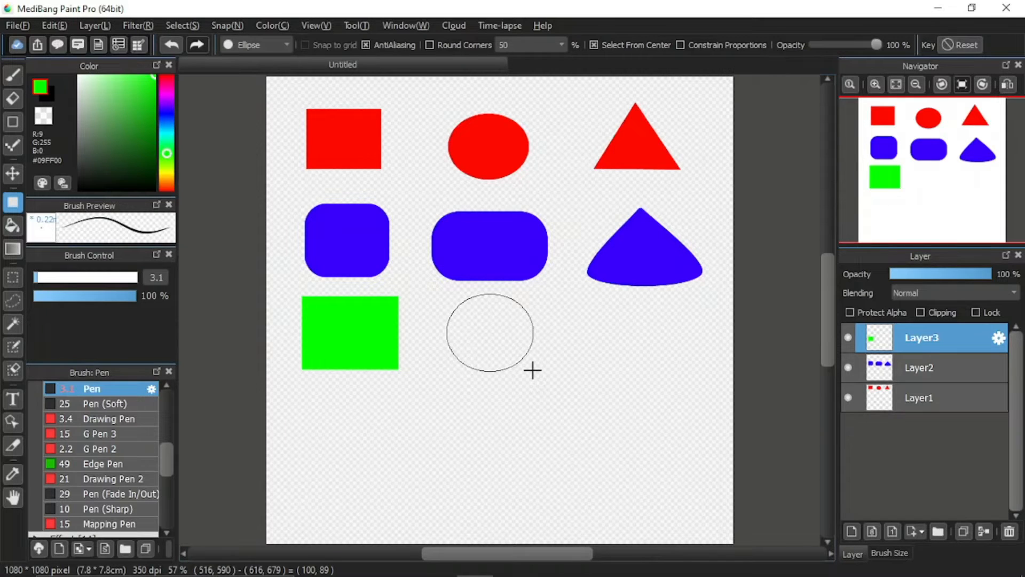
pyautogui.moveTo(533, 369); pyautogui.dragTo(545, 377)
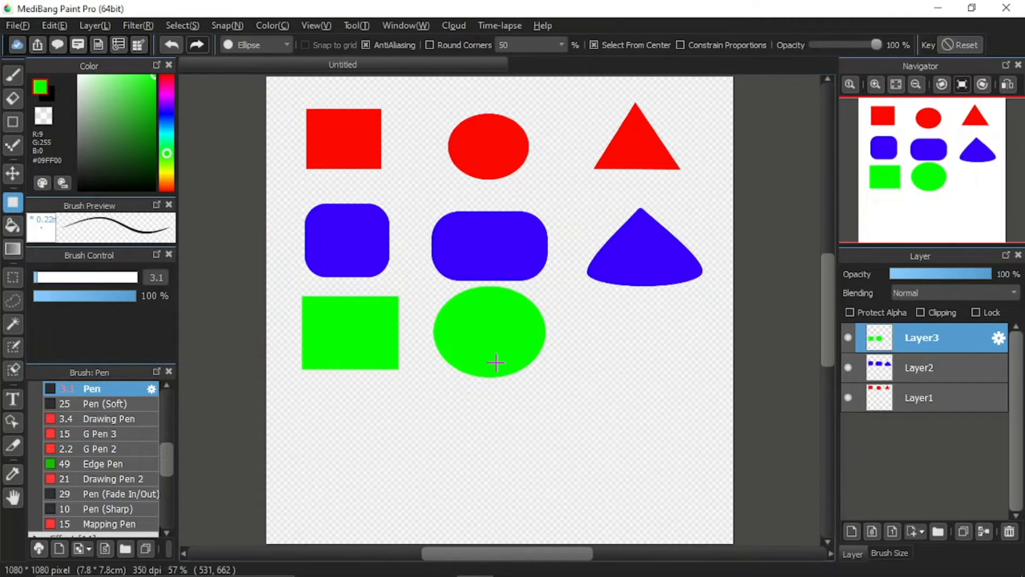
# Step: Draw a filled green polygon triangle with sharp corners below the blue rounded triangle
pyautogui.click(288, 40)
pyautogui.click(251, 84)
pyautogui.click(641, 309)
pyautogui.click(579, 366)
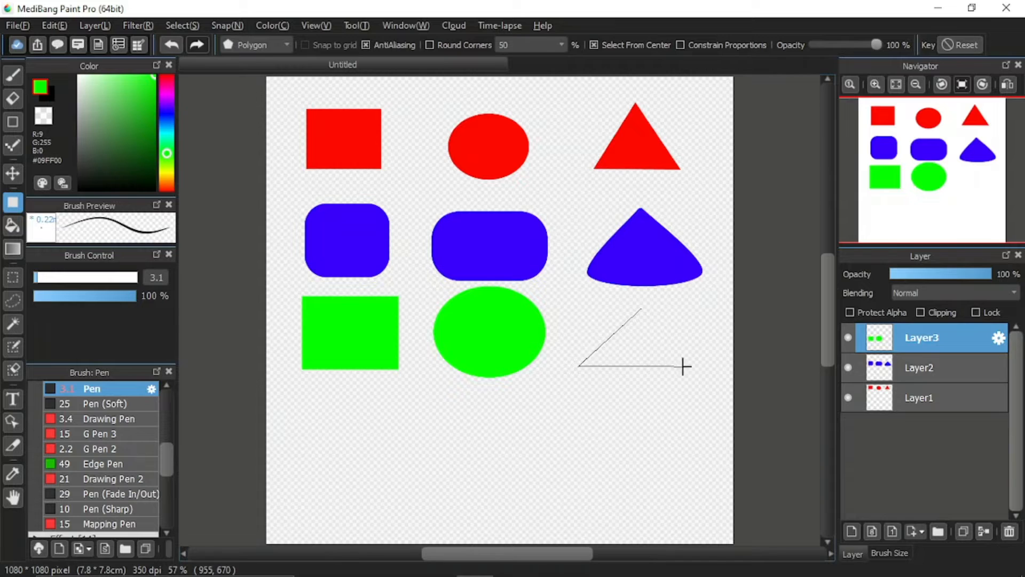
pyautogui.click(719, 362)
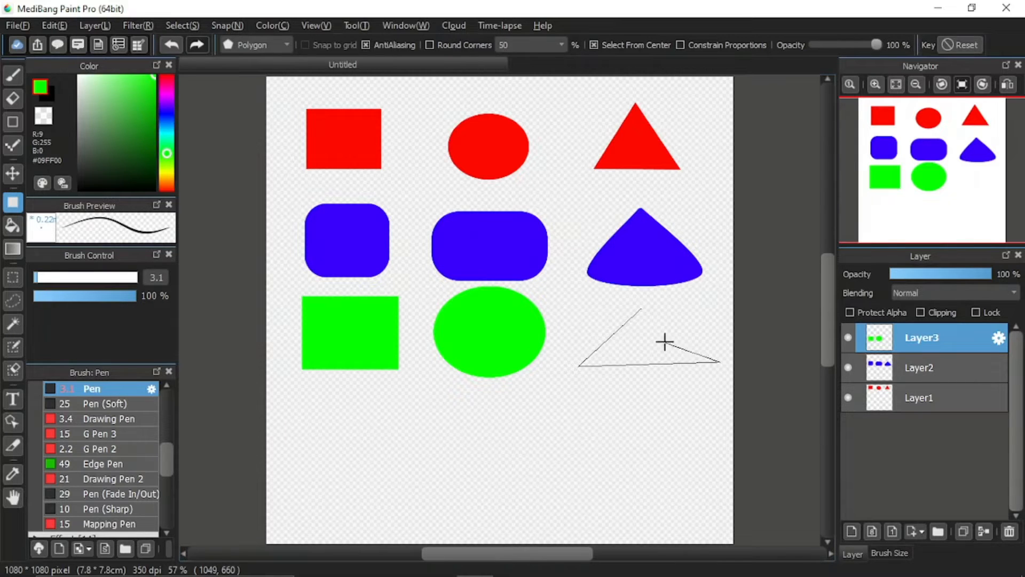
pyautogui.click(643, 309)
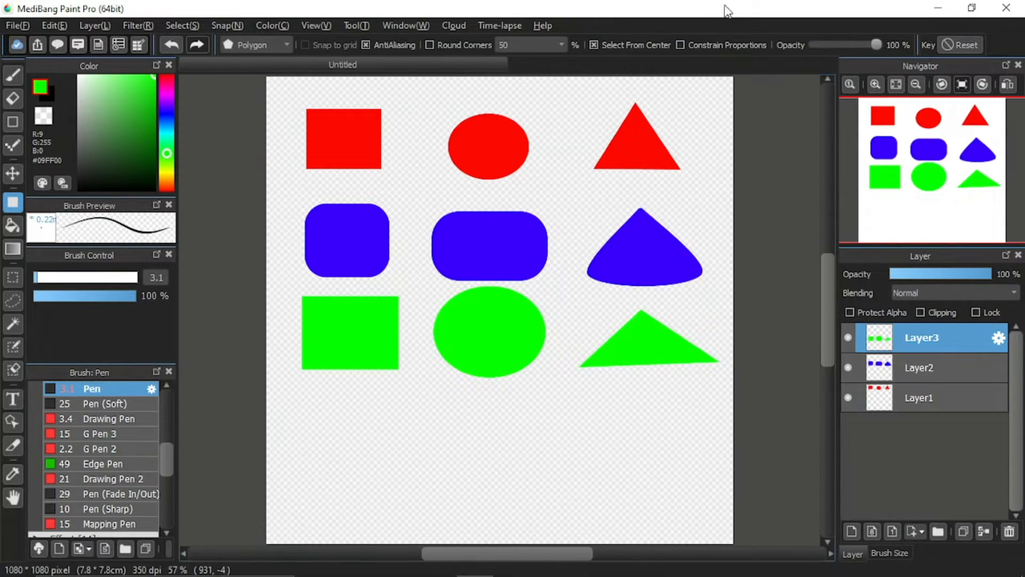
# Step: Add a new layer, set the colour to black #000000, and set up a rectangle fill with constrained proportions, not drawn from center
pyautogui.click(851, 531)
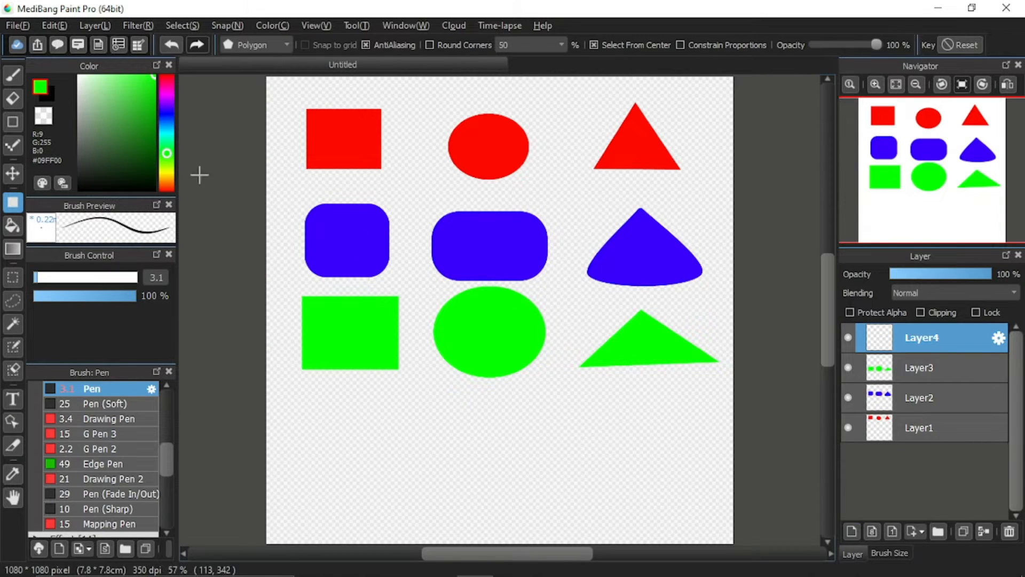
pyautogui.moveTo(112, 167); pyautogui.dragTo(80, 191)
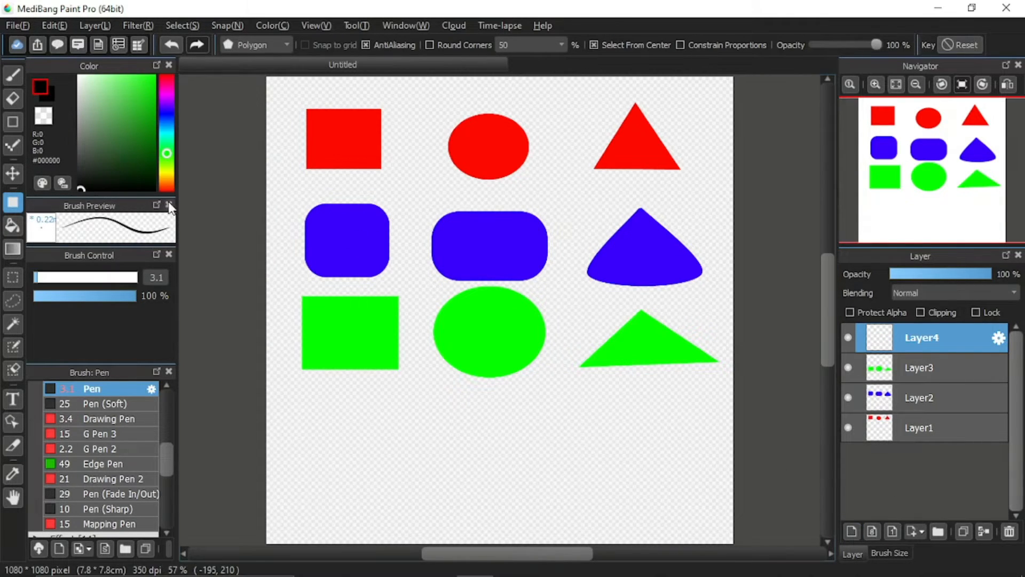
pyautogui.click(286, 46)
pyautogui.click(259, 60)
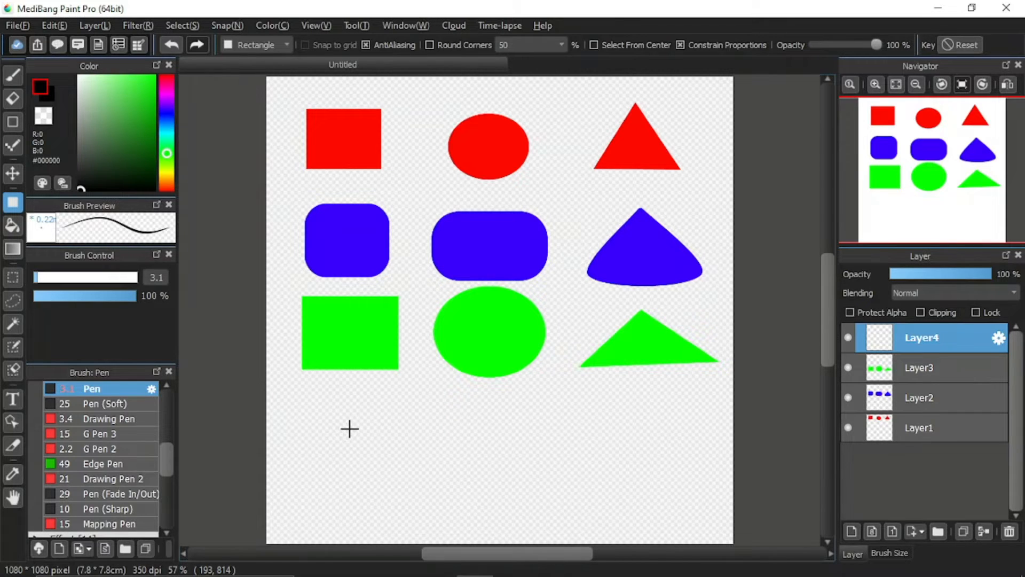
# Step: Draw a black square in the lower canvas area and erase it with the eraser at size 150
pyautogui.moveTo(350, 428); pyautogui.dragTo(451, 512)
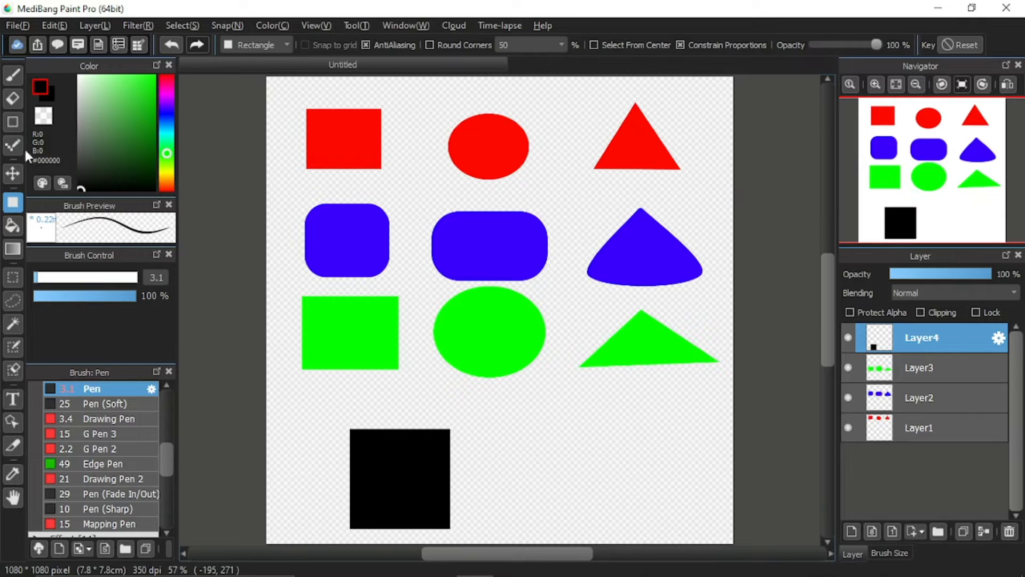
pyautogui.click(13, 98)
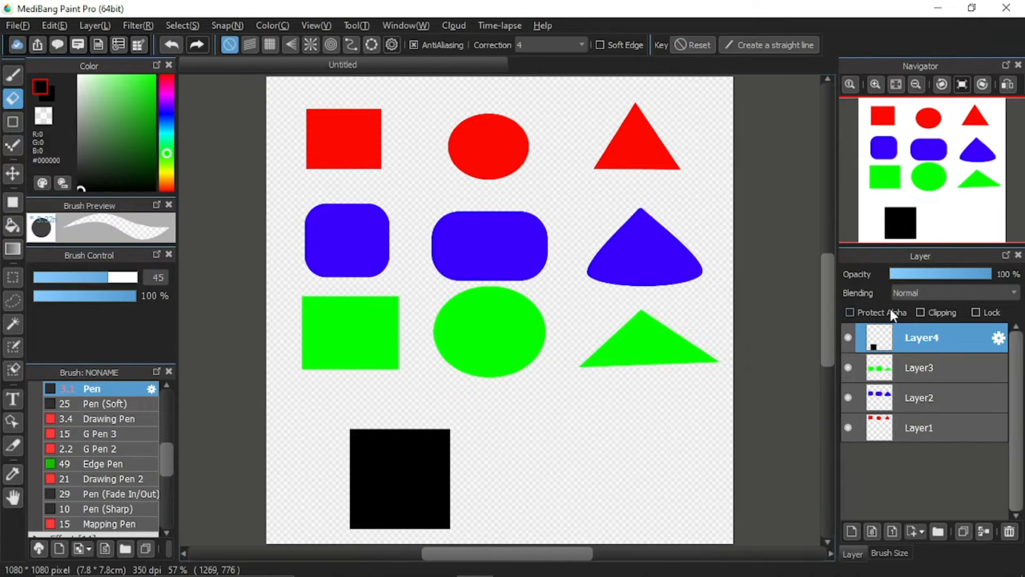
pyautogui.click(886, 553)
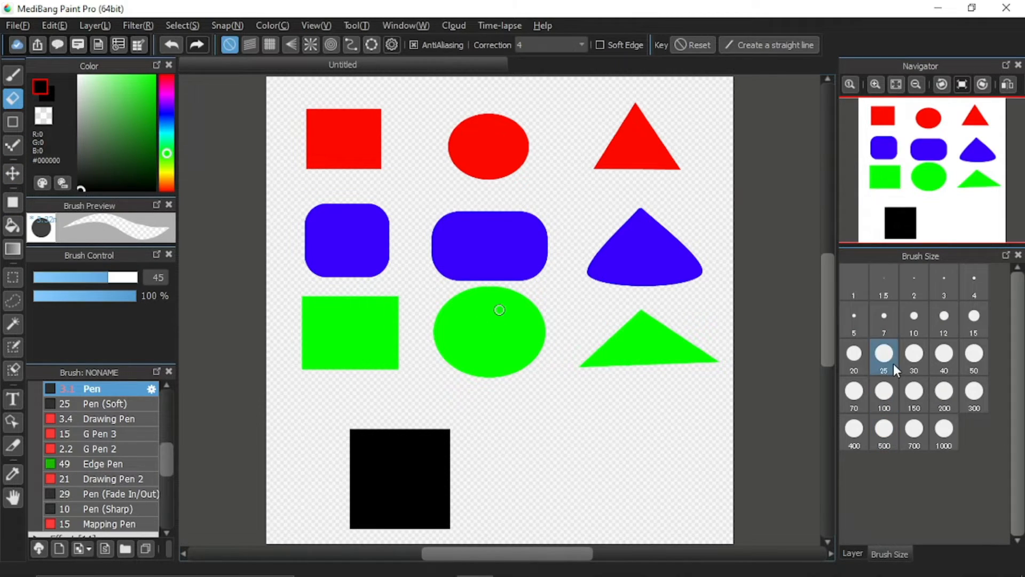
pyautogui.click(975, 354)
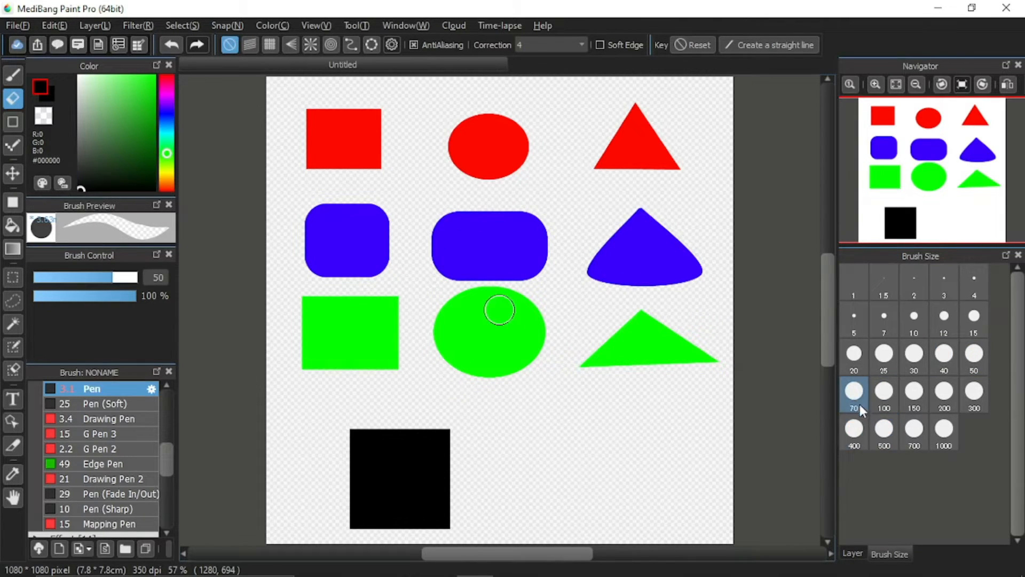
pyautogui.click(918, 399)
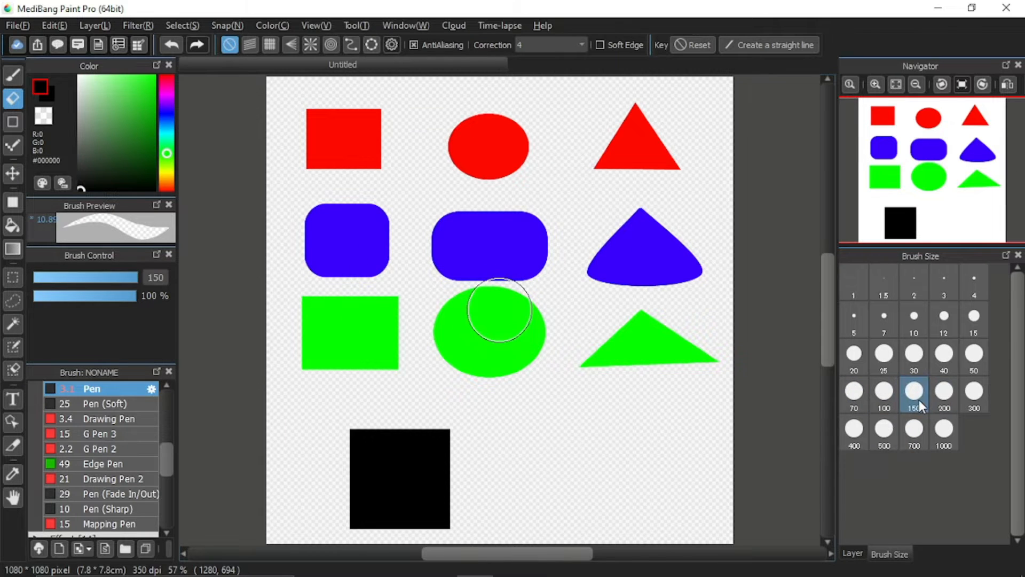
pyautogui.moveTo(433, 471)
pyautogui.mouseDown()
pyautogui.moveTo(334, 425)
pyautogui.moveTo(408, 451)
pyautogui.moveTo(408, 522)
pyautogui.mouseUp()
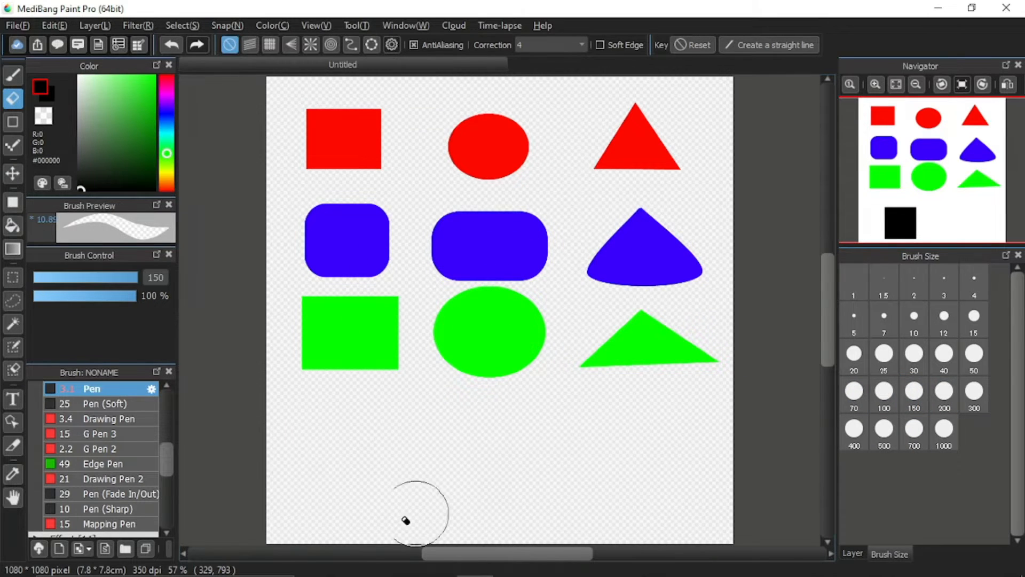
# Step: Draw a filled black square about 209 px wide with constrained proportions, directly below the green rectangle
pyautogui.click(853, 553)
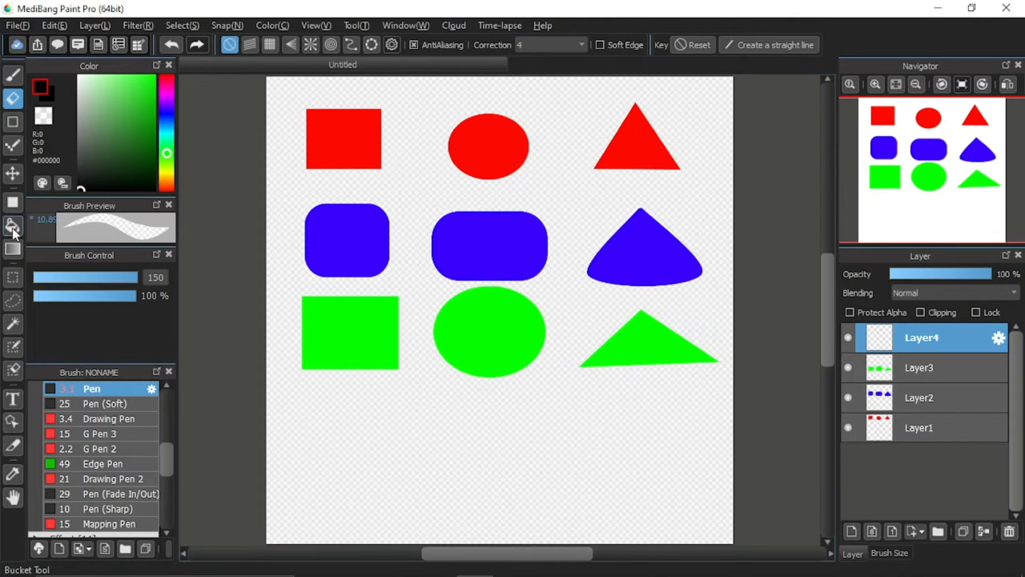
pyautogui.click(12, 203)
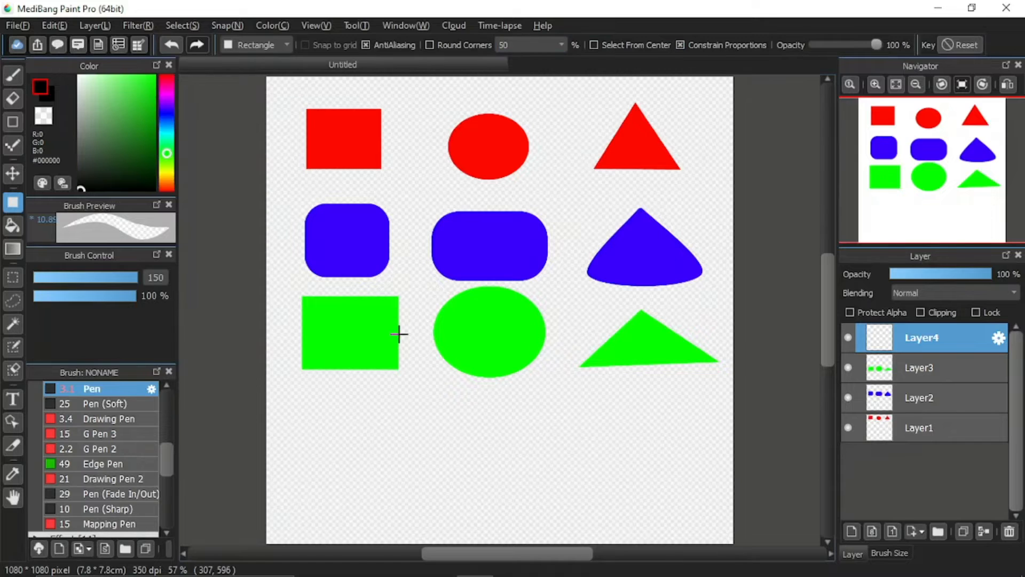
pyautogui.moveTo(302, 393); pyautogui.dragTo(388, 446)
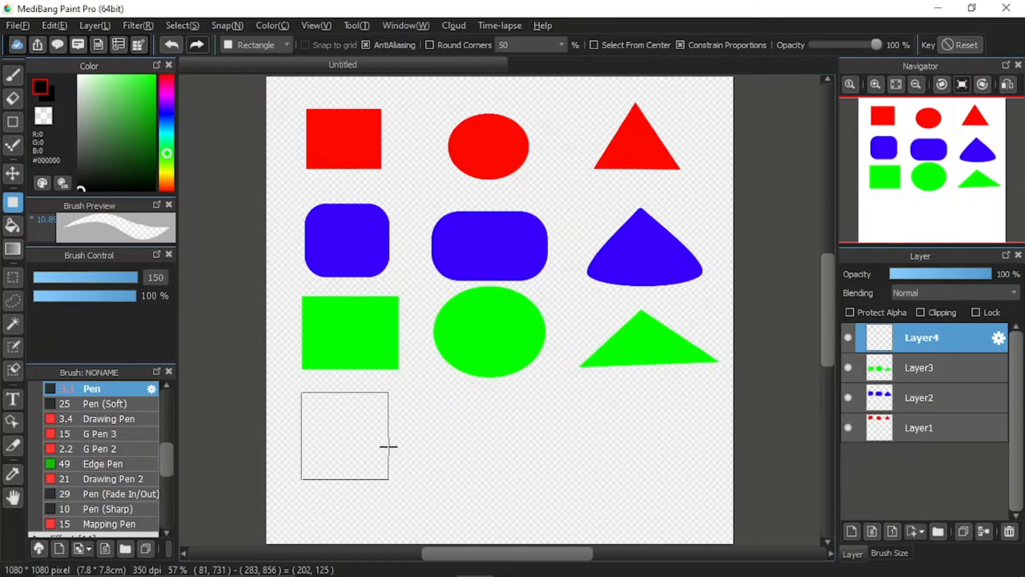
pyautogui.moveTo(389, 446)
pyautogui.mouseDown()
pyautogui.moveTo(416, 414)
pyautogui.moveTo(390, 418)
pyautogui.moveTo(437, 415)
pyautogui.moveTo(391, 417)
pyautogui.moveTo(396, 428)
pyautogui.moveTo(465, 436)
pyautogui.moveTo(389, 439)
pyautogui.moveTo(392, 424)
pyautogui.moveTo(387, 483)
pyautogui.moveTo(398, 432)
pyautogui.moveTo(394, 460)
pyautogui.moveTo(396, 446)
pyautogui.moveTo(376, 445)
pyautogui.moveTo(391, 447)
pyautogui.mouseUp()
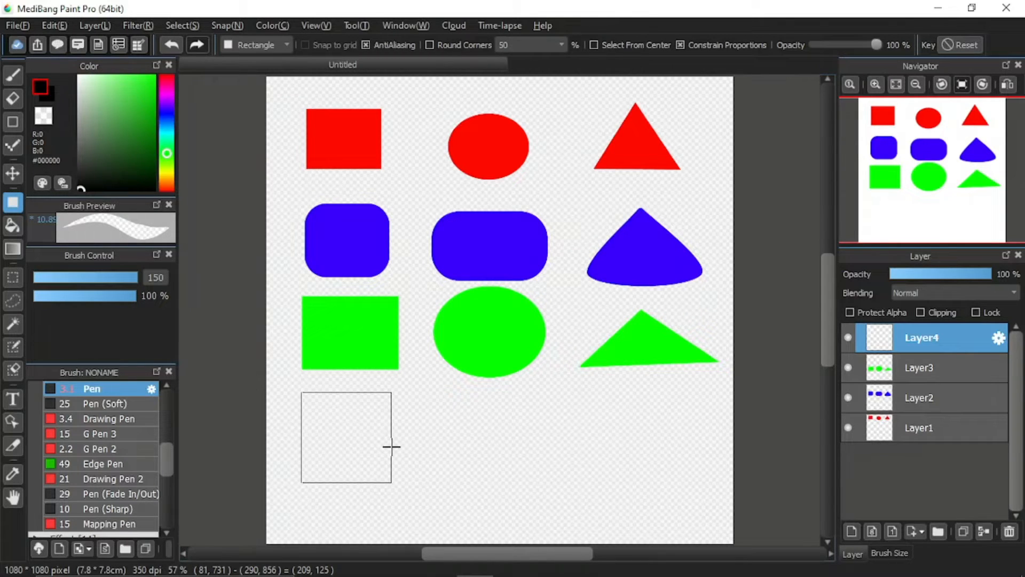
pyautogui.moveTo(391, 447); pyautogui.dragTo(391, 447)
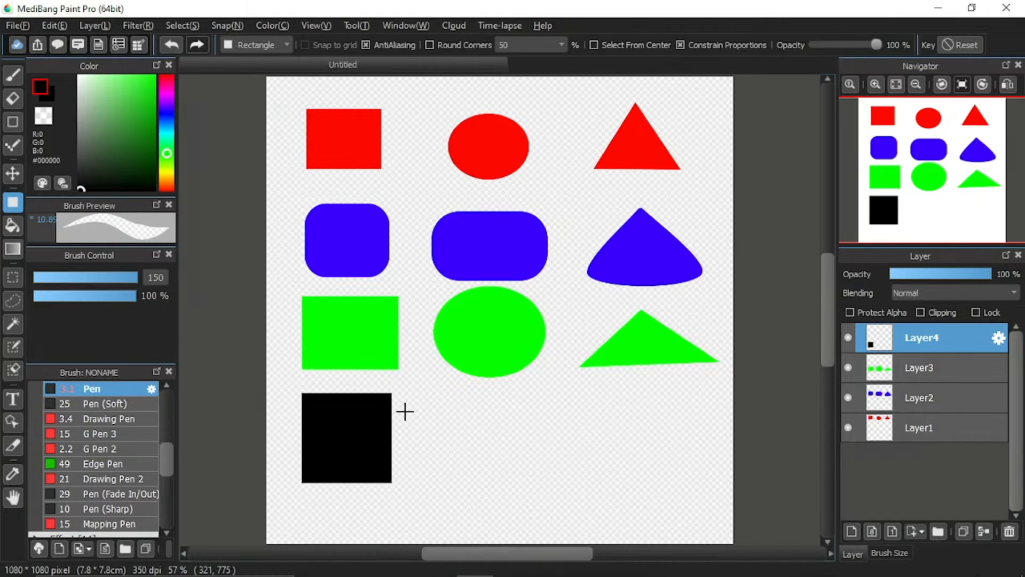
# Step: Switch the shape fill to Ellipse
pyautogui.click(283, 44)
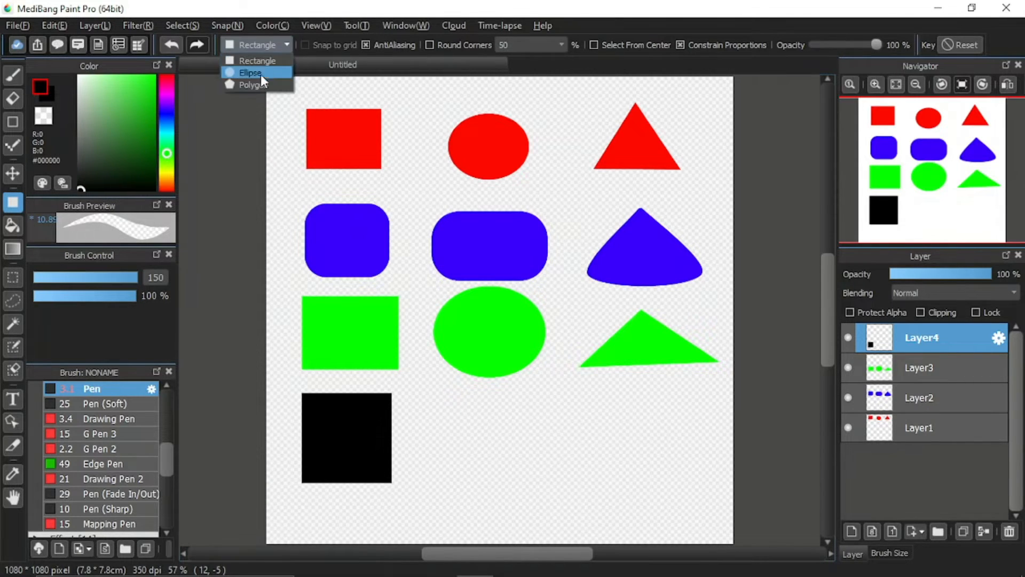
pyautogui.click(260, 74)
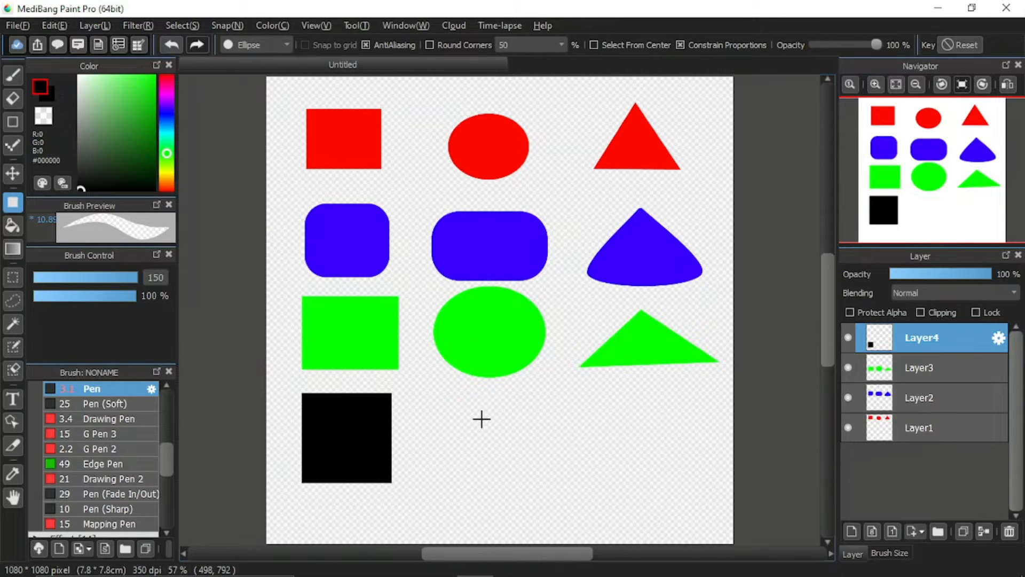
# Step: Draw a black circle in the lower canvas area and erase it with the size 150 eraser
pyautogui.moveTo(481, 419); pyautogui.dragTo(592, 514)
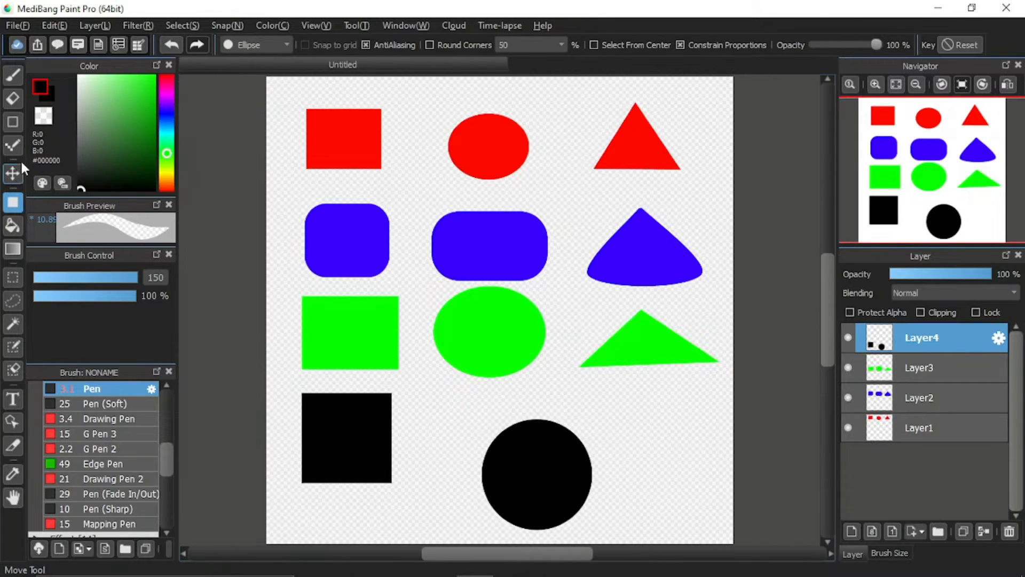
pyautogui.click(12, 98)
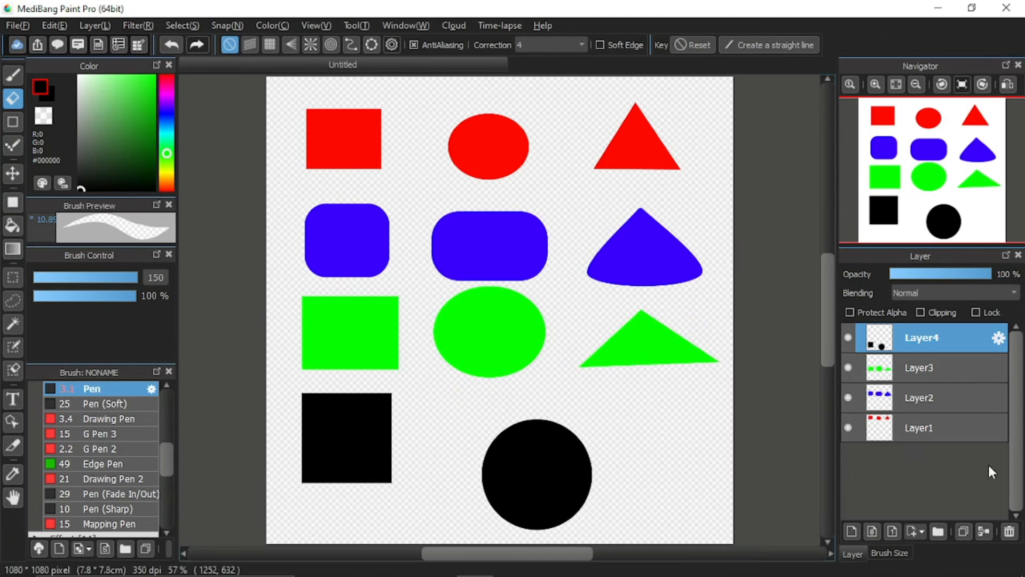
pyautogui.click(897, 551)
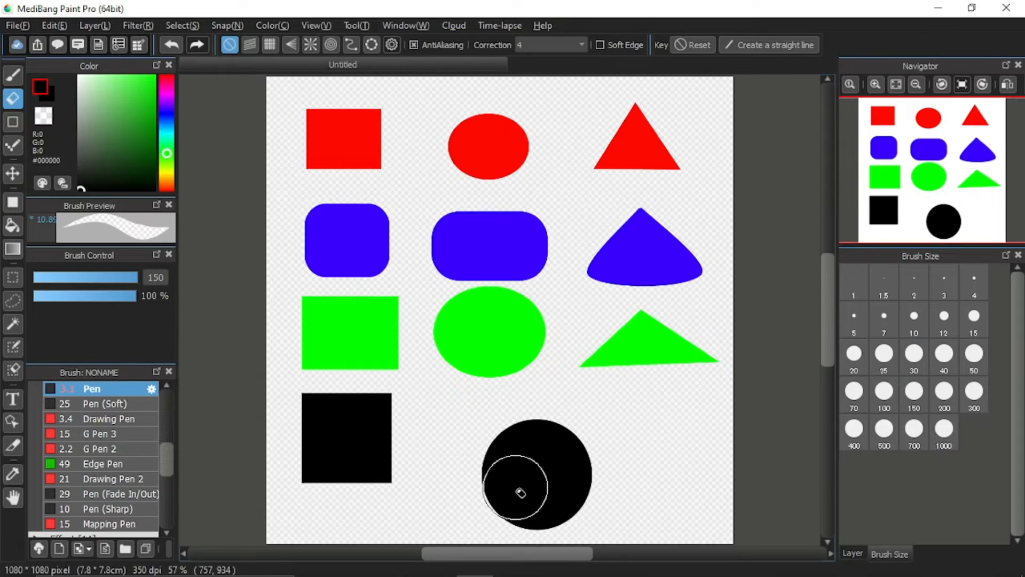
pyautogui.moveTo(522, 490)
pyautogui.mouseDown()
pyautogui.moveTo(502, 442)
pyautogui.moveTo(548, 484)
pyautogui.moveTo(503, 467)
pyautogui.moveTo(562, 498)
pyautogui.mouseUp()
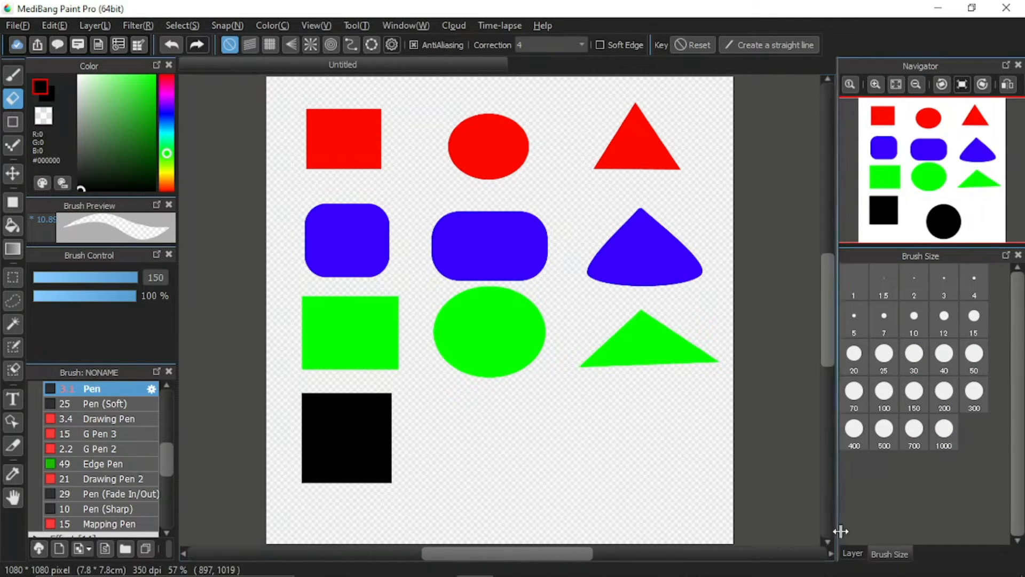
# Step: Draw a filled black circle about 236 px wide with constrained proportions, directly below the green ellipse
pyautogui.click(854, 553)
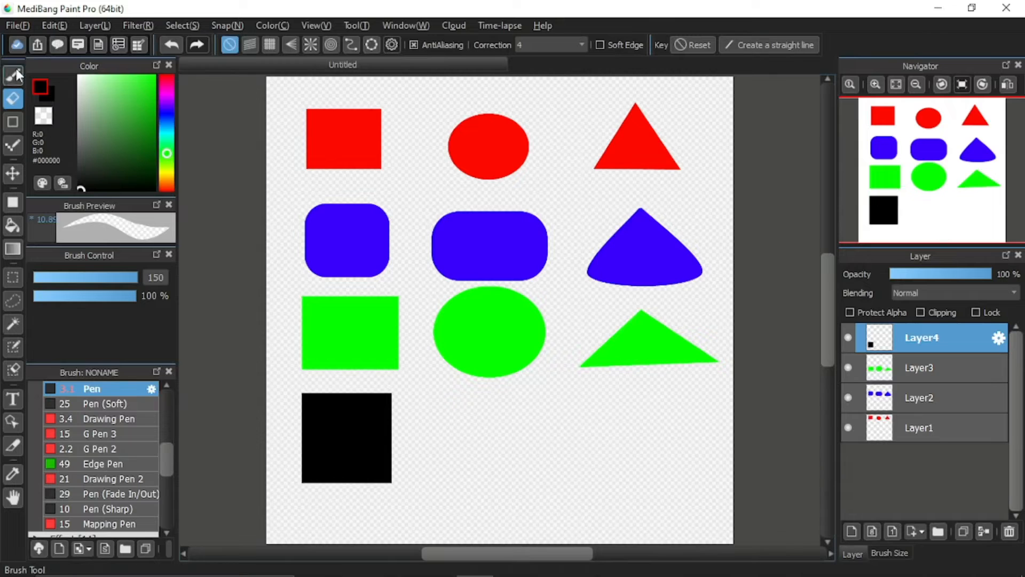
pyautogui.click(13, 202)
pyautogui.moveTo(429, 393); pyautogui.dragTo(530, 457)
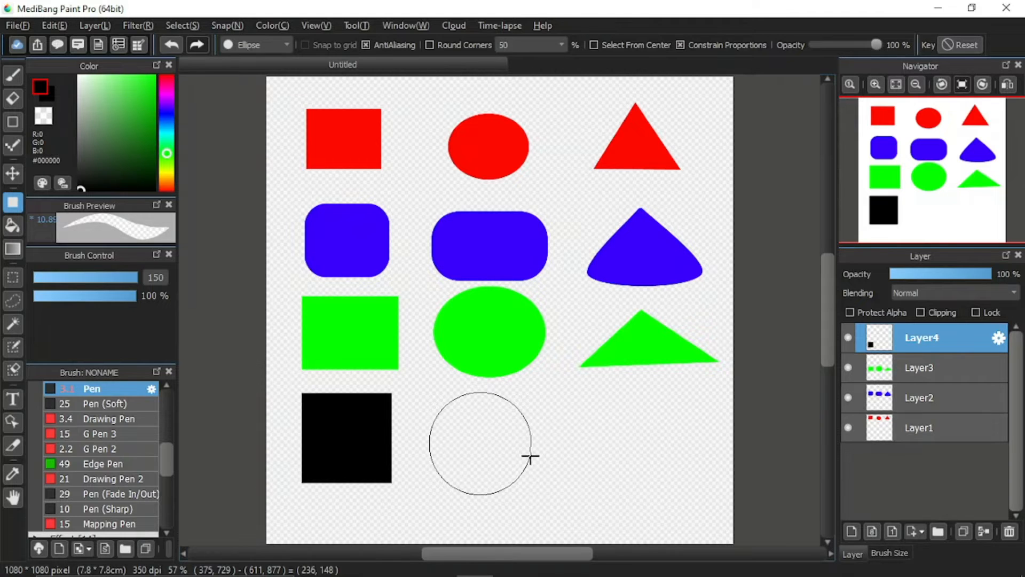
pyautogui.moveTo(531, 456); pyautogui.dragTo(530, 456)
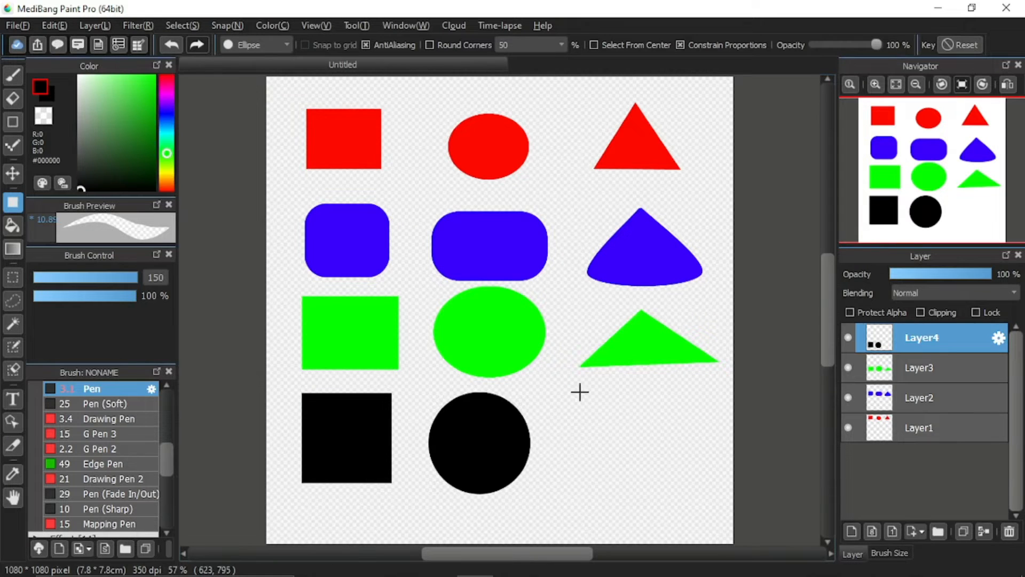
# Step: Draw a filled black polygon triangle with sharp corners below the green triangle
pyautogui.click(261, 45)
pyautogui.click(253, 85)
pyautogui.click(576, 400)
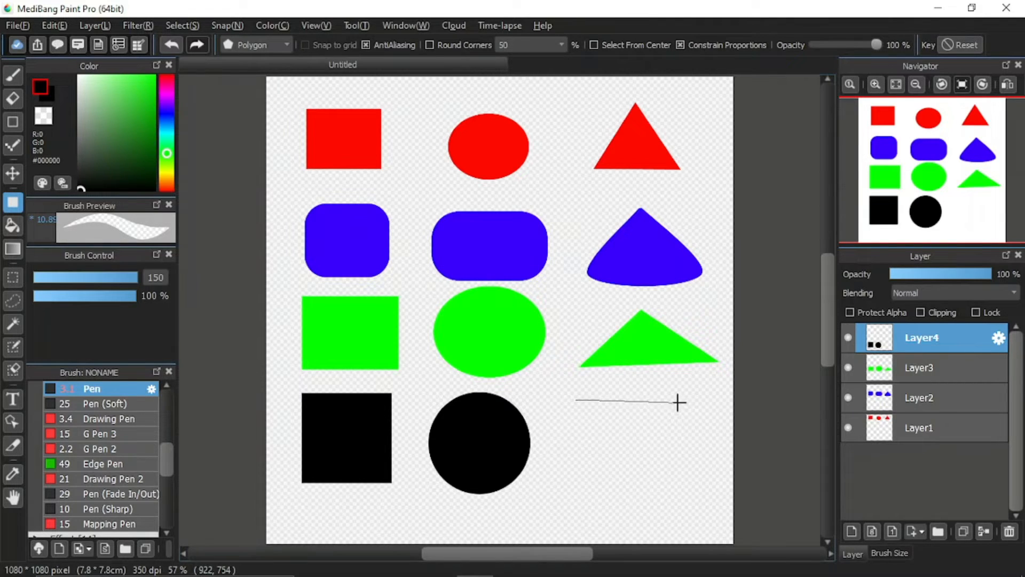
pyautogui.click(709, 397)
pyautogui.click(711, 487)
pyautogui.click(574, 400)
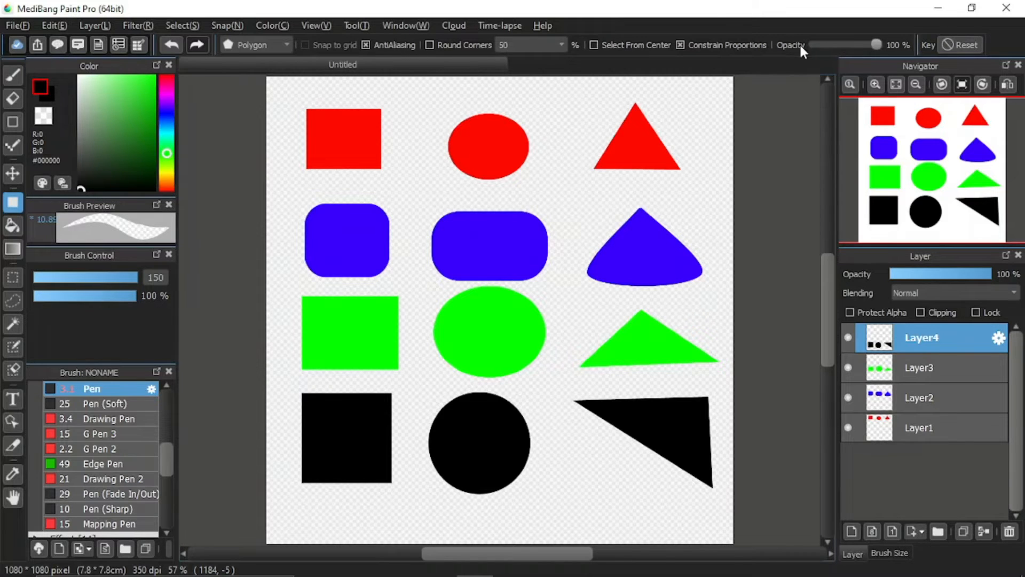
# Step: Add a new layer and draw an orange #FFA600 rectangle with constrained proportions below the black square, reaching the canvas edge
pyautogui.click(852, 531)
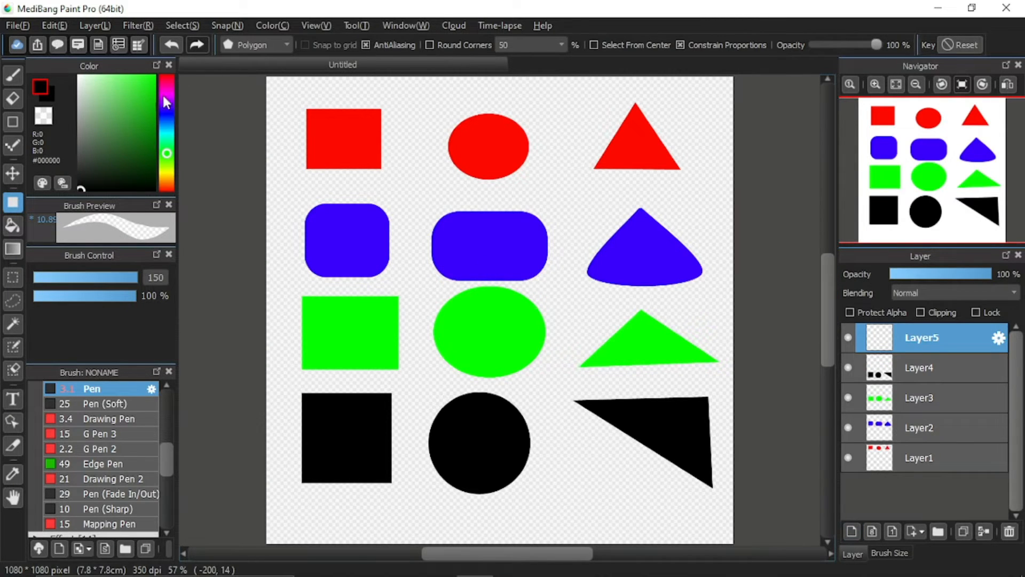
pyautogui.click(166, 177)
pyautogui.moveTo(135, 104); pyautogui.dragTo(179, 53)
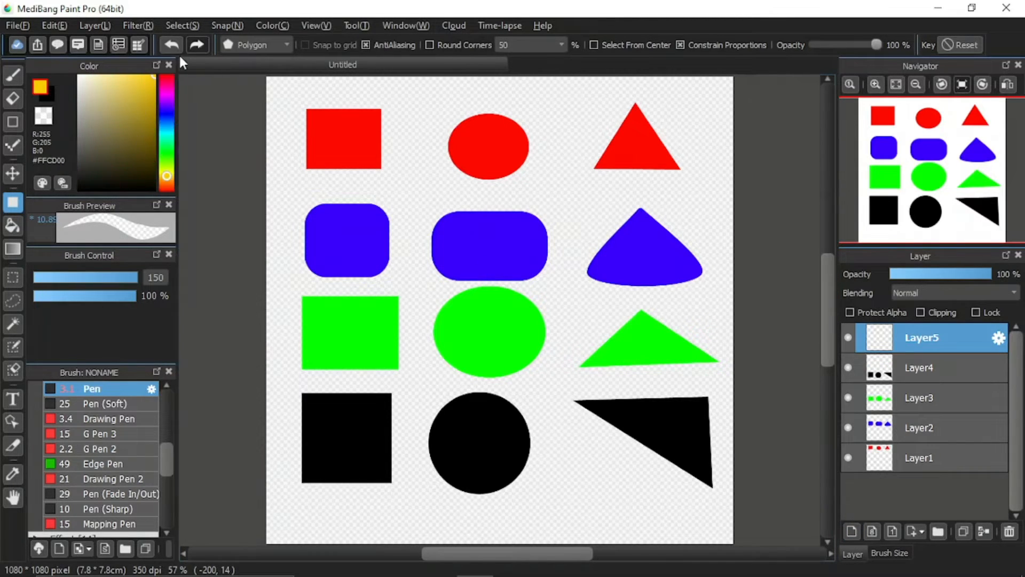
pyautogui.moveTo(166, 176); pyautogui.dragTo(166, 180)
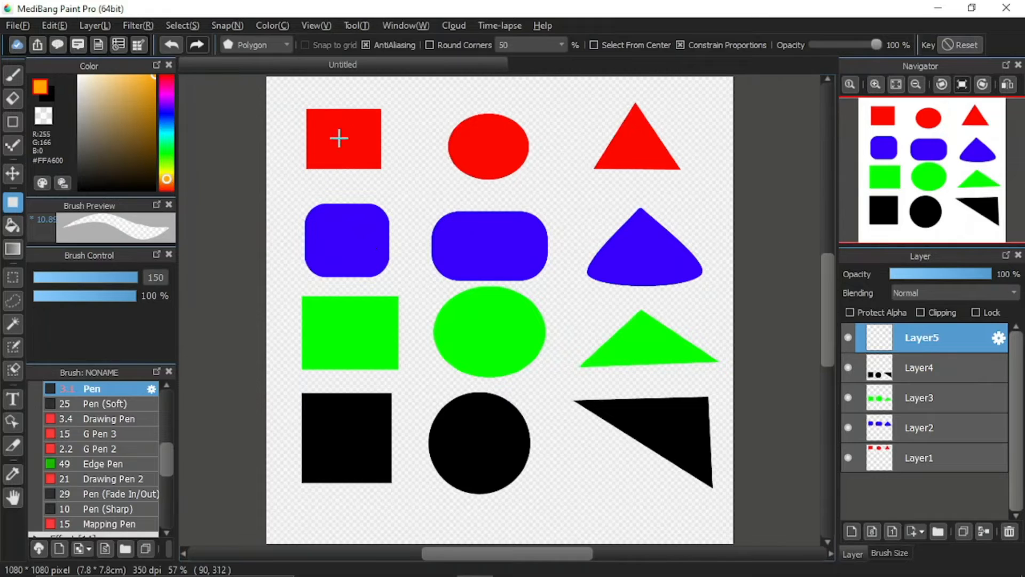
pyautogui.click(271, 46)
pyautogui.click(267, 58)
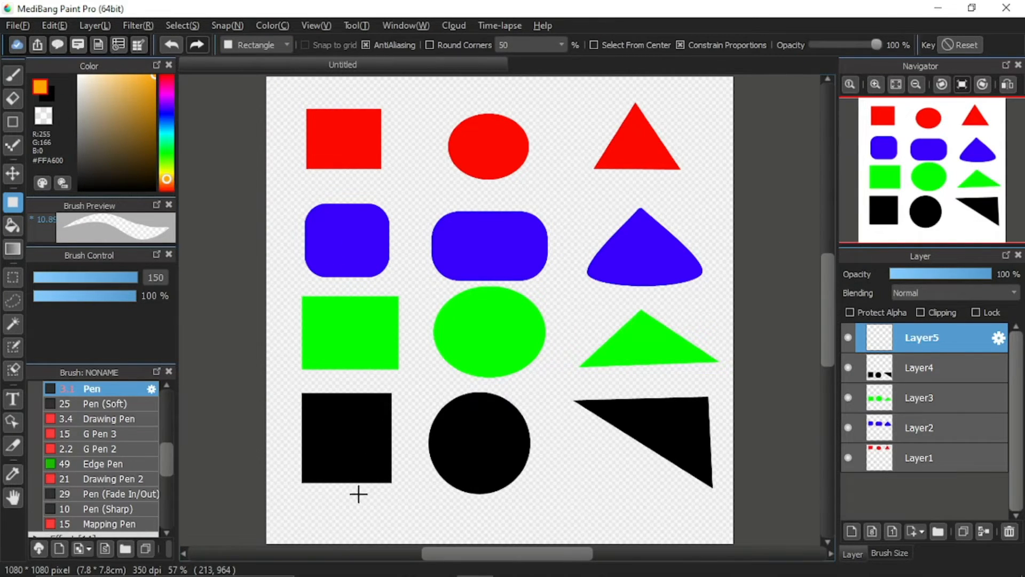
pyautogui.moveTo(285, 506); pyautogui.dragTo(428, 520)
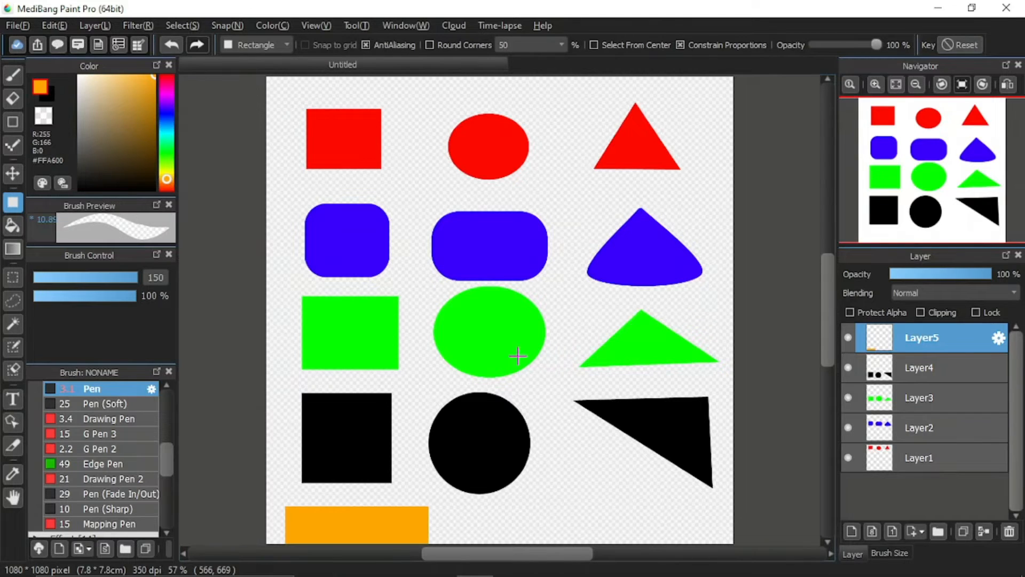
# Step: Turn off constrained proportions and draw a tall orange ellipse at 51% opacity between the black circle and the black triangle
pyautogui.click(733, 40)
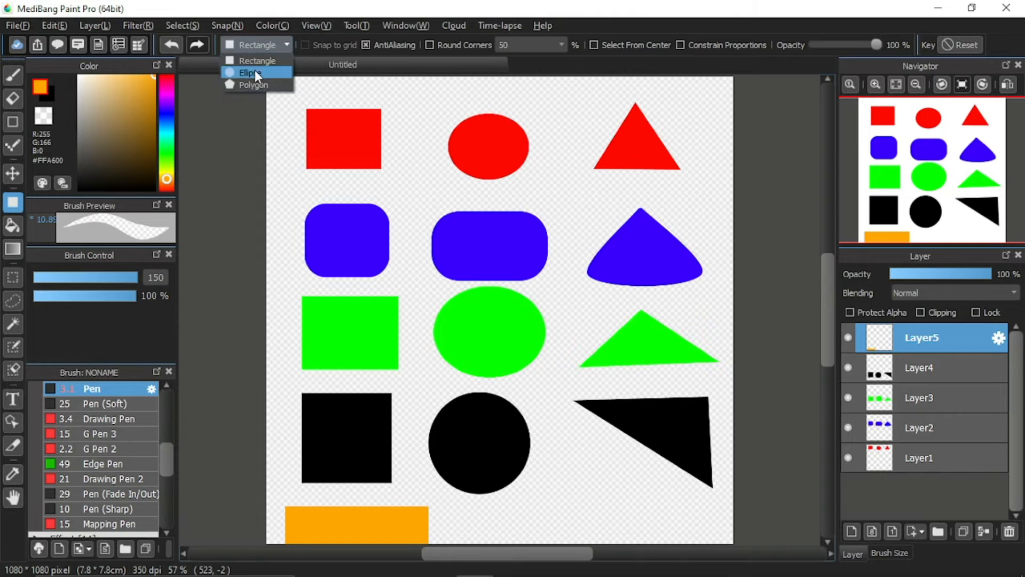
pyautogui.click(251, 58)
pyautogui.moveTo(875, 43); pyautogui.dragTo(844, 43)
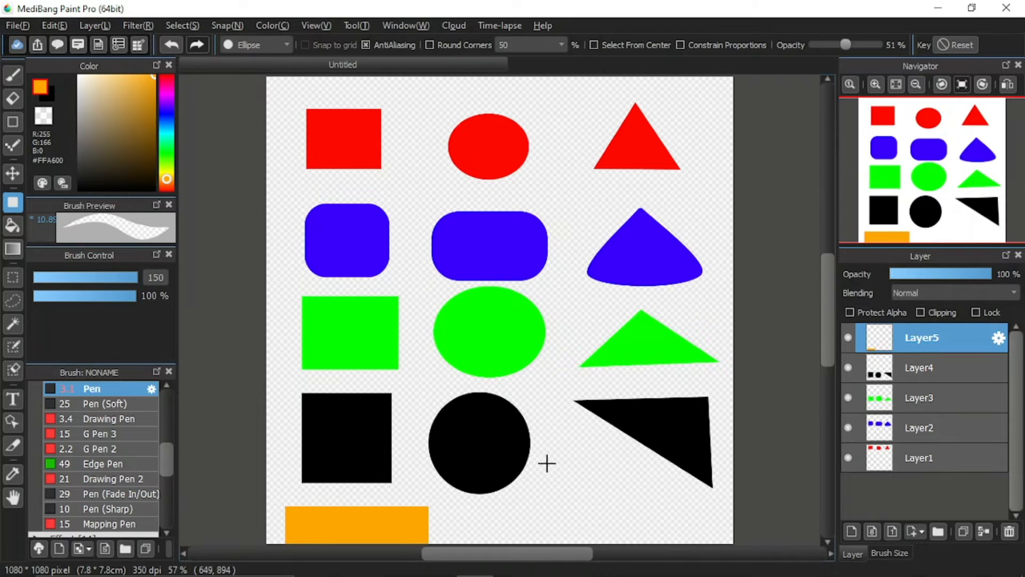
pyautogui.moveTo(547, 446); pyautogui.dragTo(599, 536)
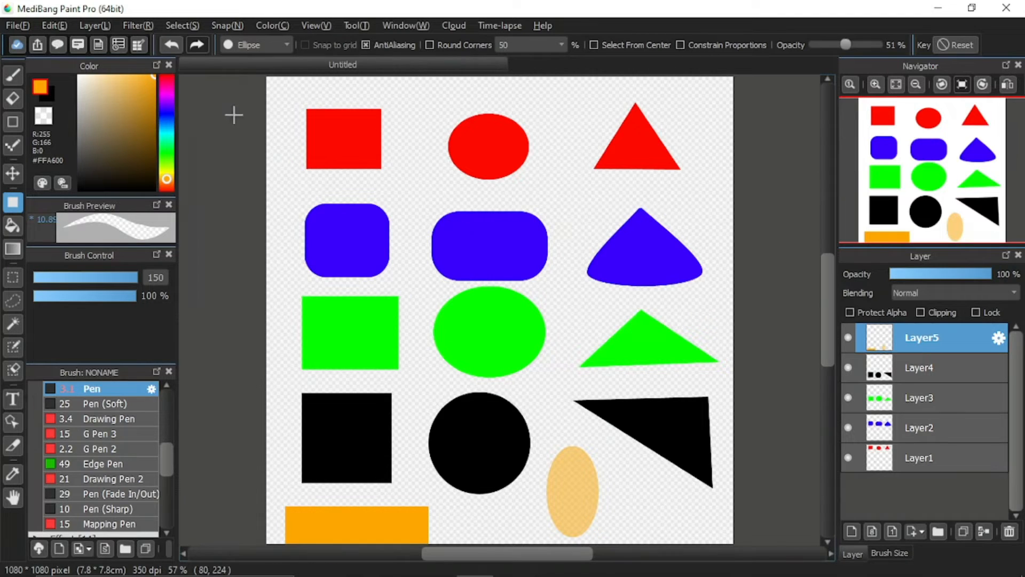
# Step: Draw a filled orange polygon triangle at 24% opacity below the black triangle, beside the translucent orange ellipse
pyautogui.click(280, 44)
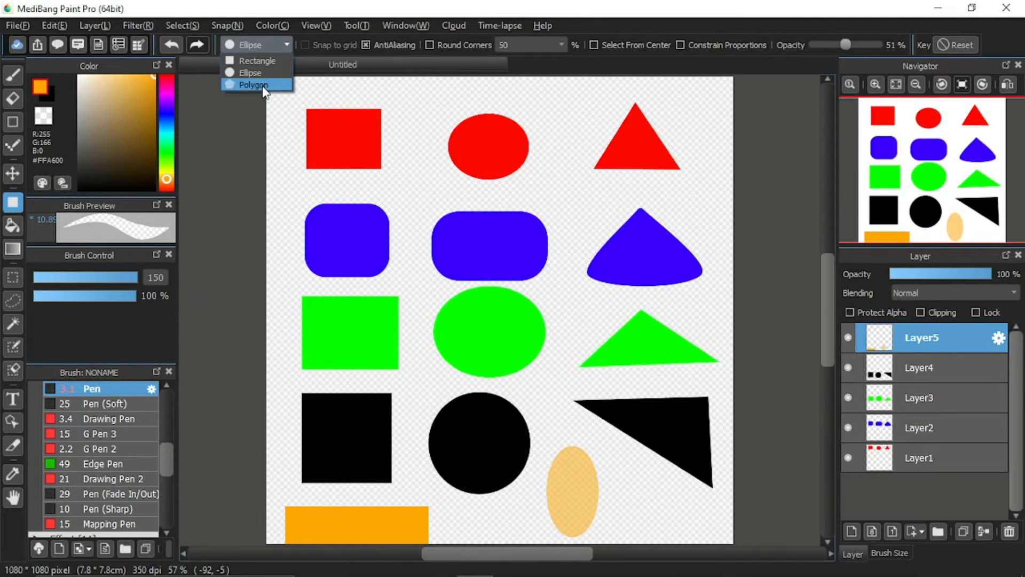
pyautogui.click(267, 84)
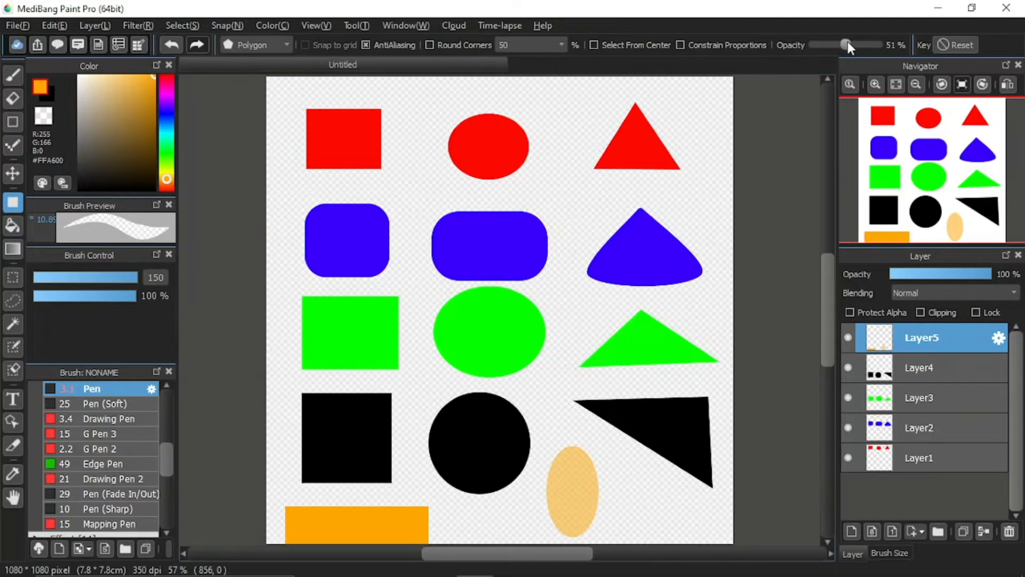
pyautogui.moveTo(847, 40); pyautogui.dragTo(832, 43)
pyautogui.click(621, 457)
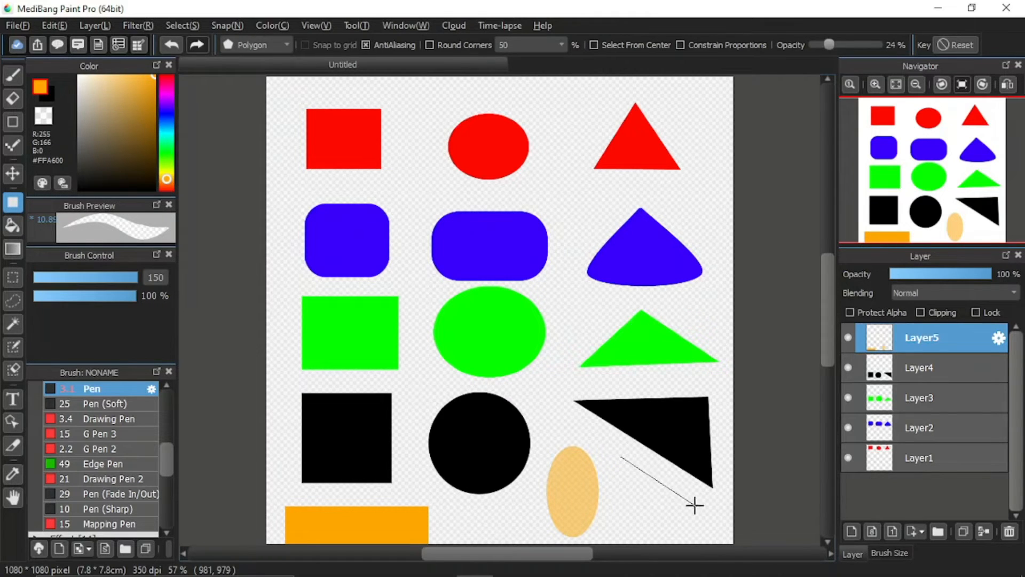
pyautogui.click(722, 523)
pyautogui.click(616, 522)
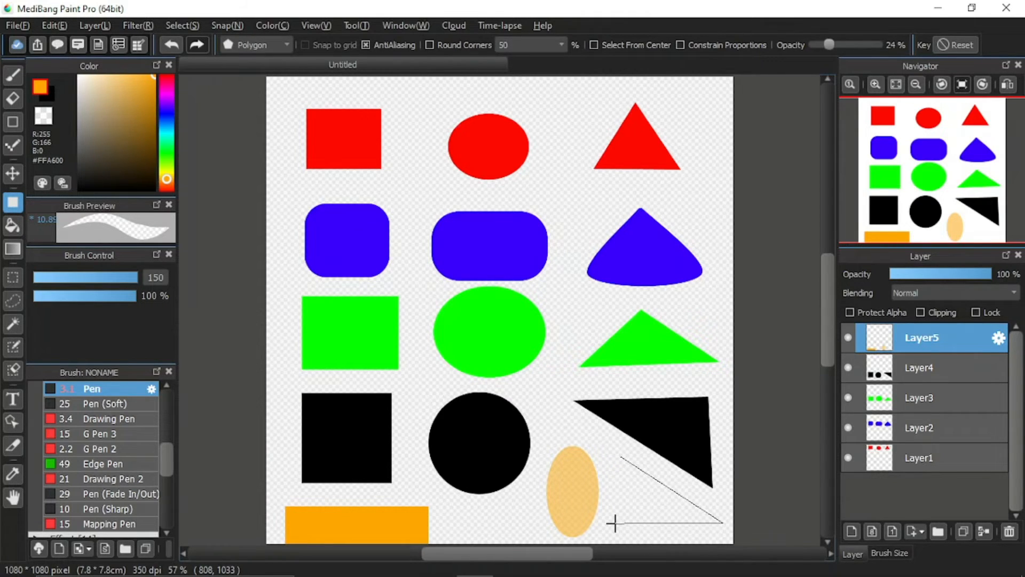
pyautogui.click(618, 461)
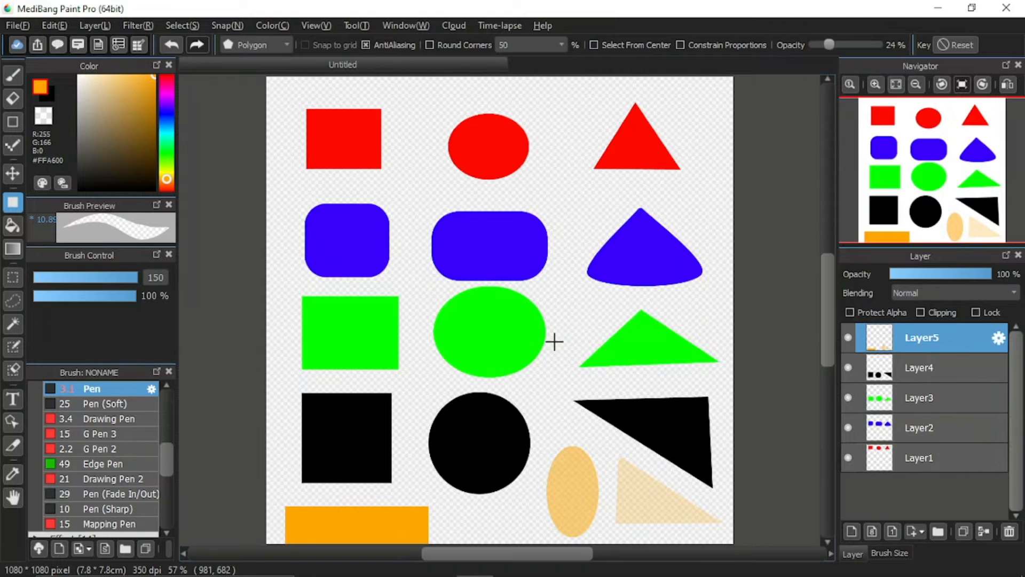
# Step: With the Move tool, shift the black shapes on Layer4 around the canvas and place them back in the row below the green shapes
pyautogui.click(11, 175)
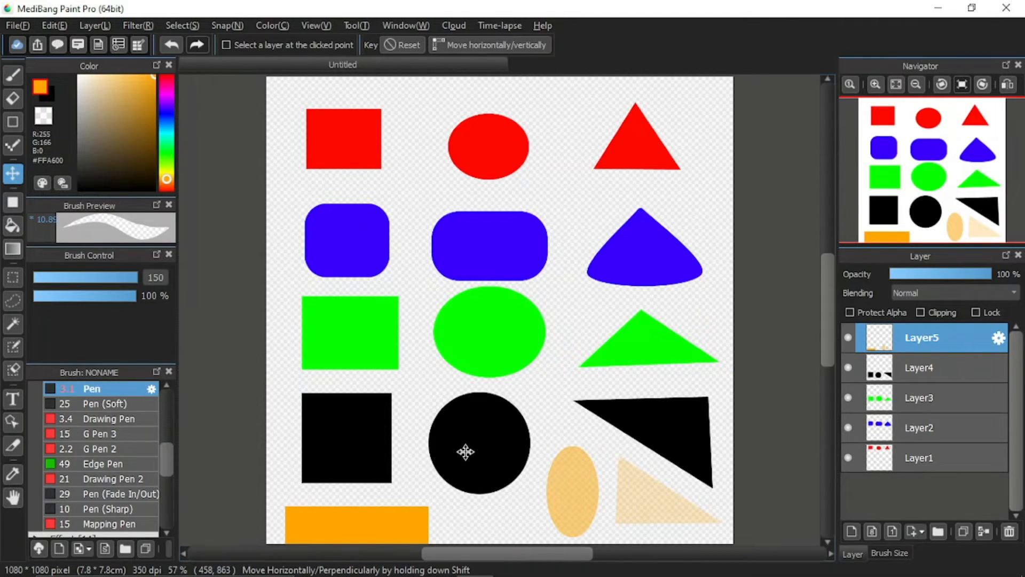
pyautogui.click(929, 376)
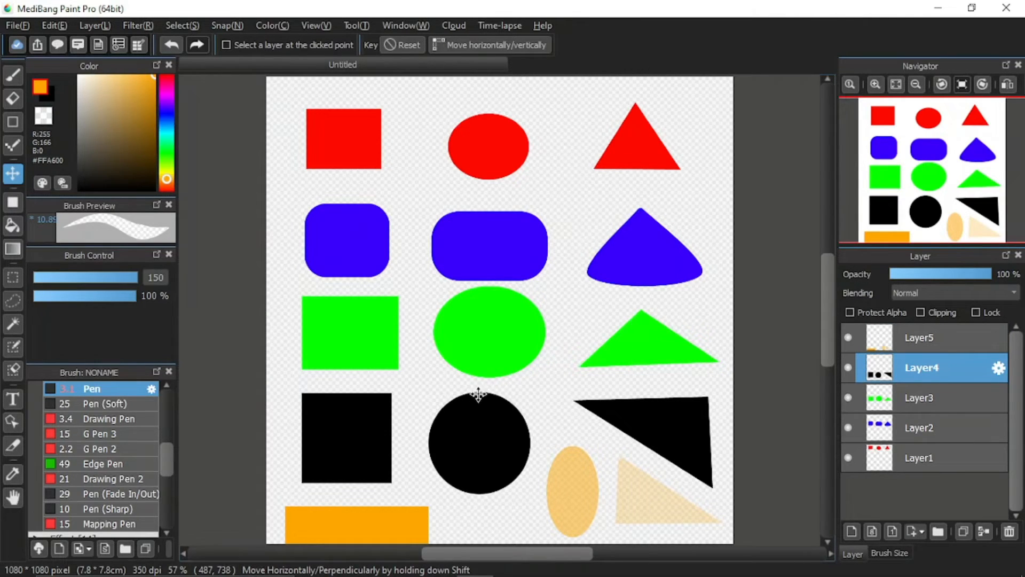
pyautogui.click(511, 273)
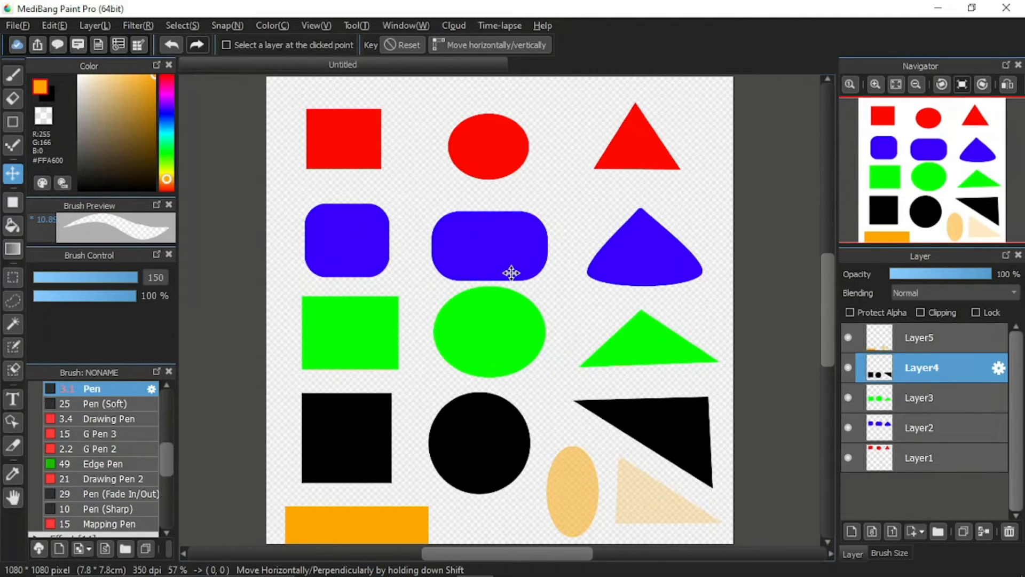
pyautogui.moveTo(511, 272); pyautogui.dragTo(512, 71)
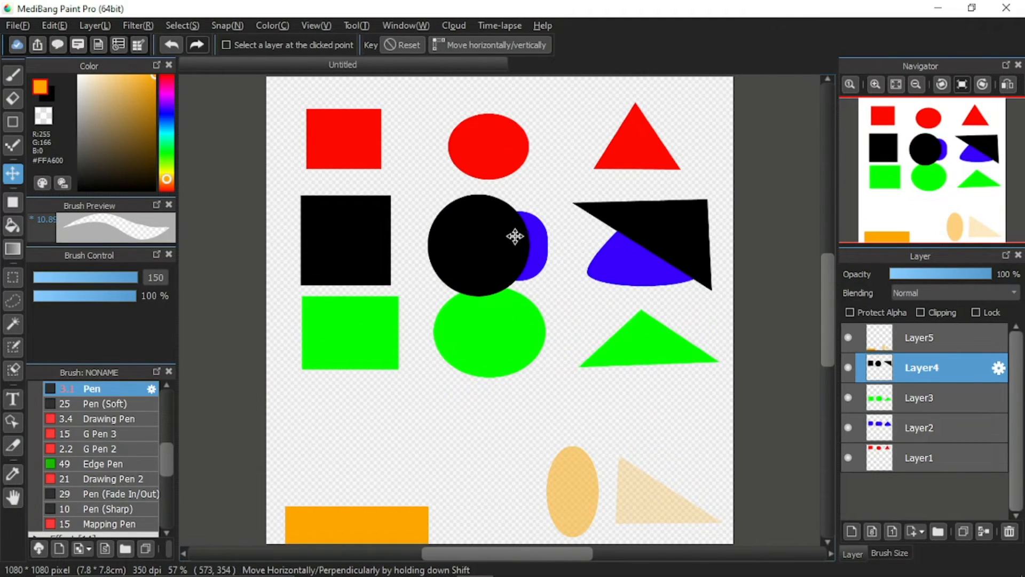
pyautogui.moveTo(515, 237); pyautogui.dragTo(785, 265)
pyautogui.moveTo(406, 391); pyautogui.dragTo(607, 384)
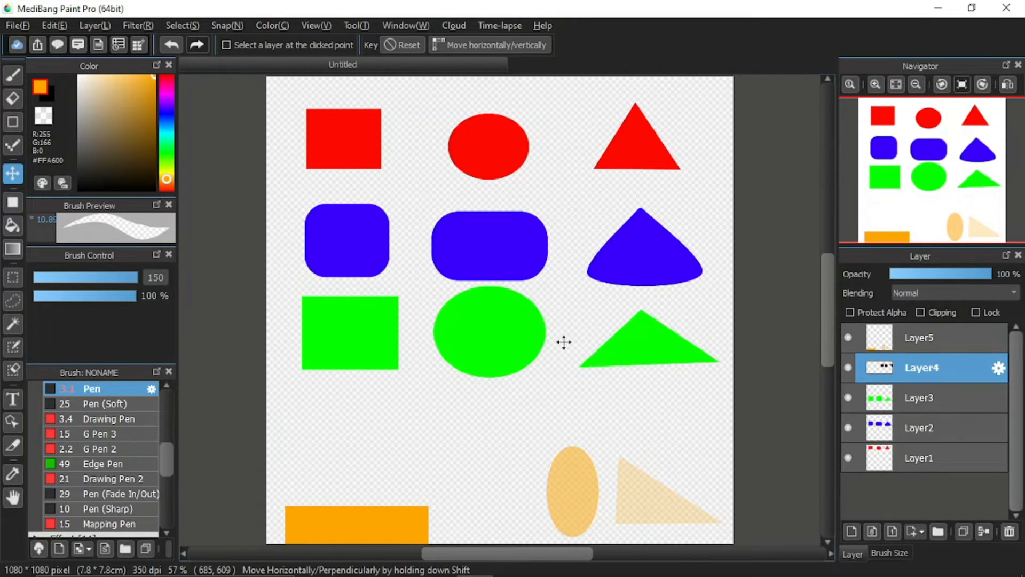
pyautogui.moveTo(564, 342); pyautogui.dragTo(523, 395)
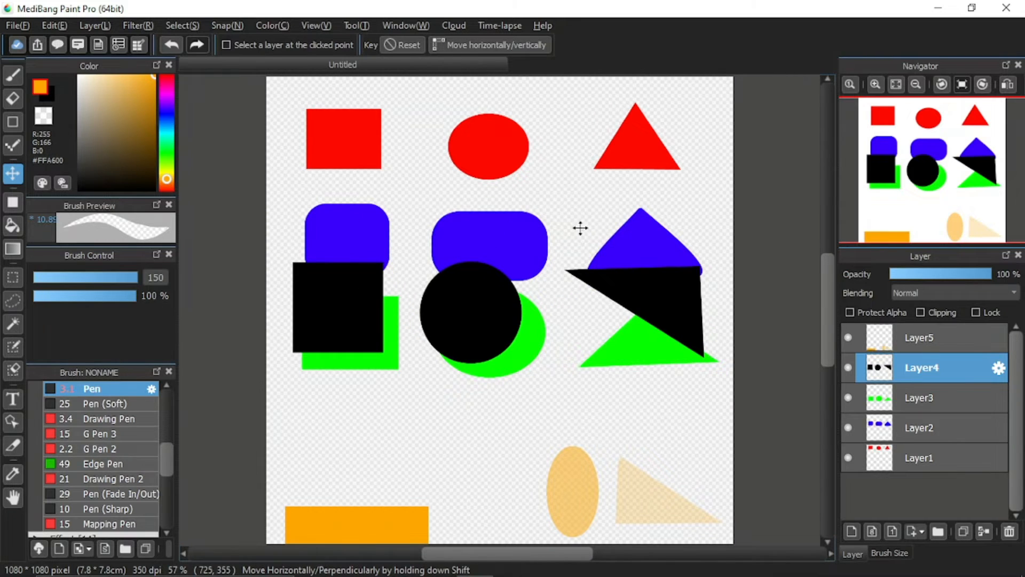
pyautogui.moveTo(580, 228); pyautogui.dragTo(590, 340)
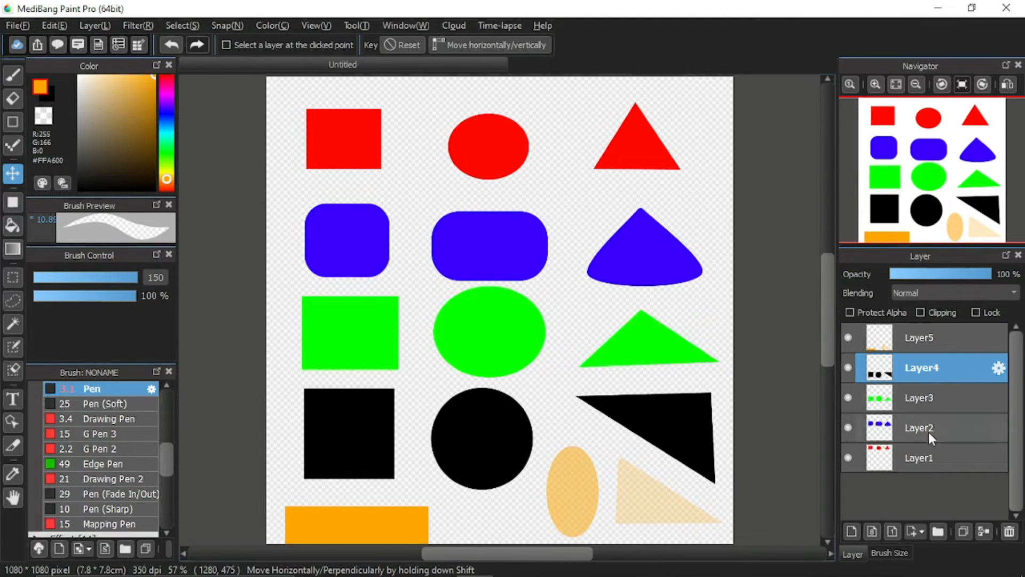
# Step: Move the red shapes on Layer1 and the blue shapes on Layer2 down so both rows partly overlap behind the green shapes
pyautogui.click(925, 461)
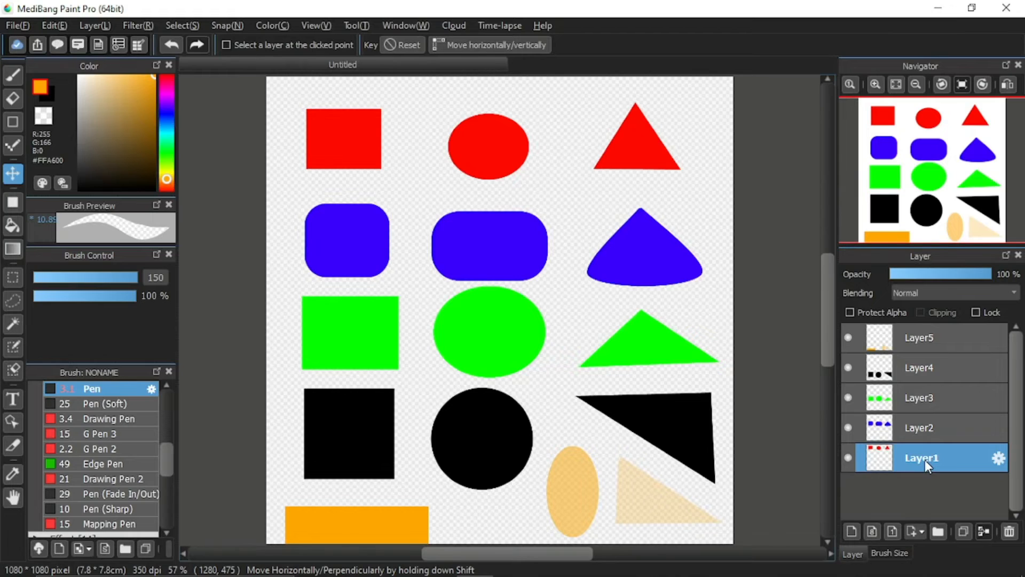
pyautogui.moveTo(548, 227); pyautogui.dragTo(555, 361)
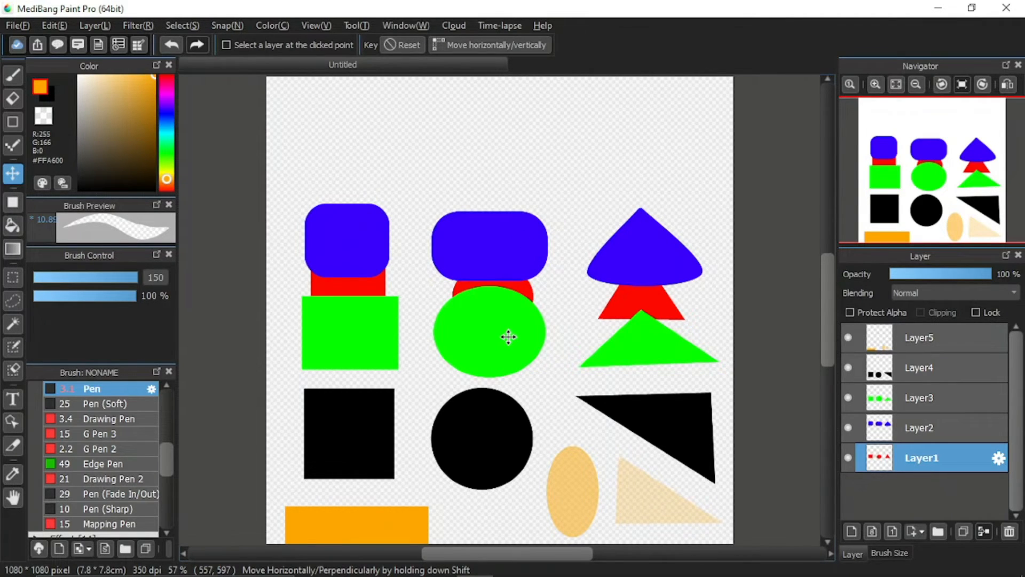
pyautogui.click(923, 428)
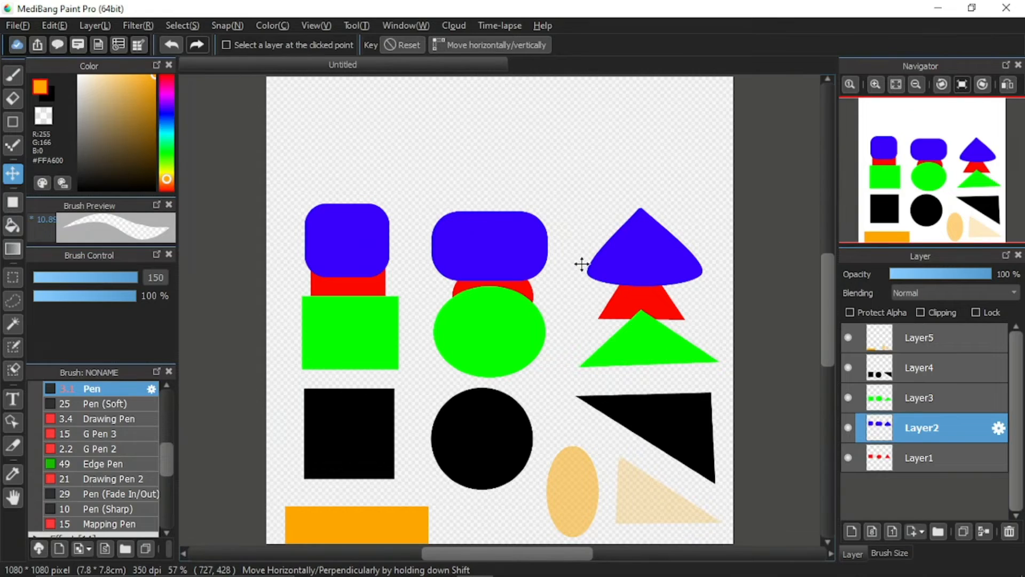
pyautogui.moveTo(575, 247); pyautogui.dragTo(575, 251)
pyautogui.moveTo(576, 293); pyautogui.dragTo(576, 314)
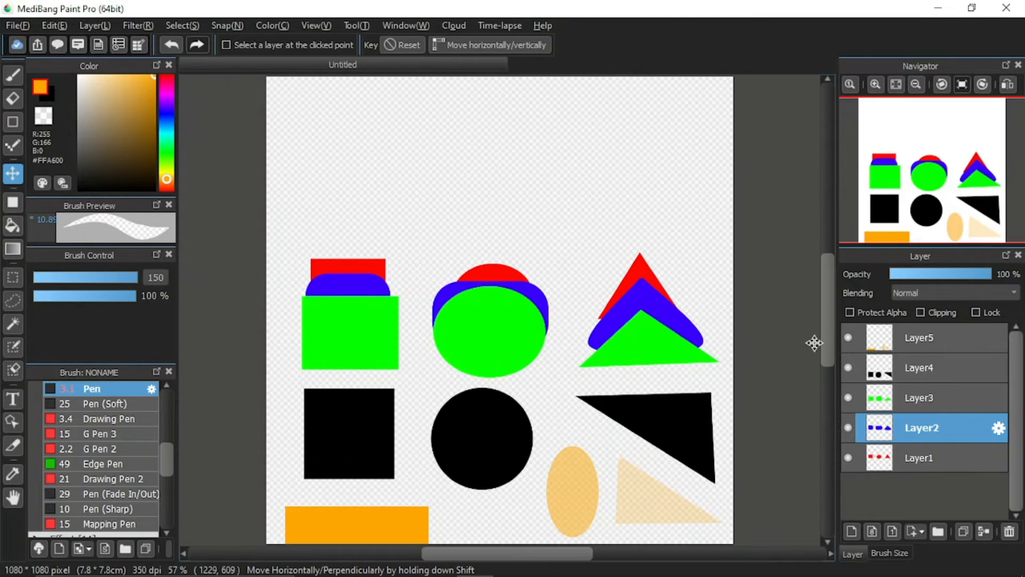
# Step: Reorder Layer1 to sit directly above Layer3, and shift its red shapes to overlap the upper right of the green shapes
pyautogui.click(936, 458)
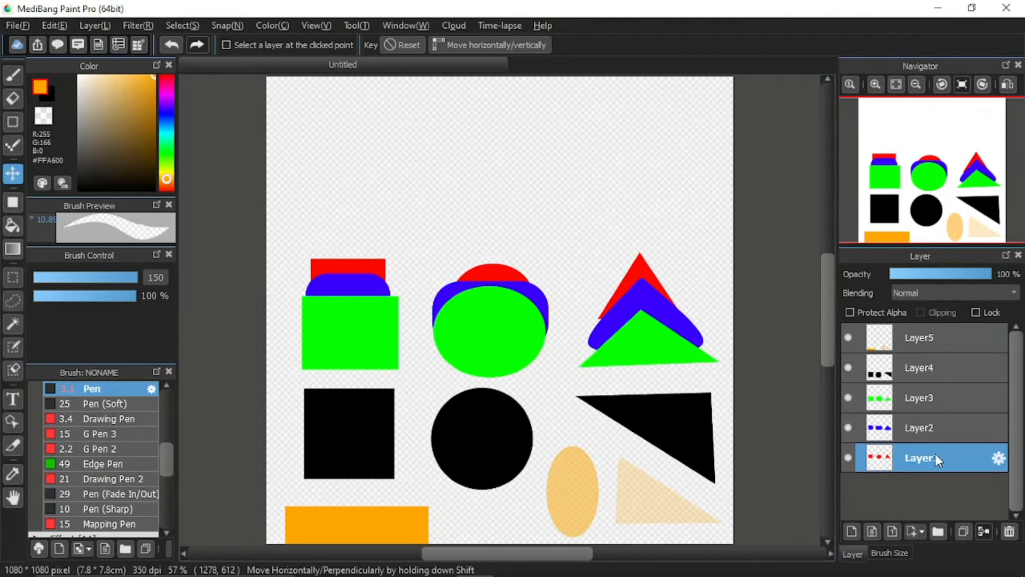
pyautogui.moveTo(936, 454); pyautogui.dragTo(942, 388)
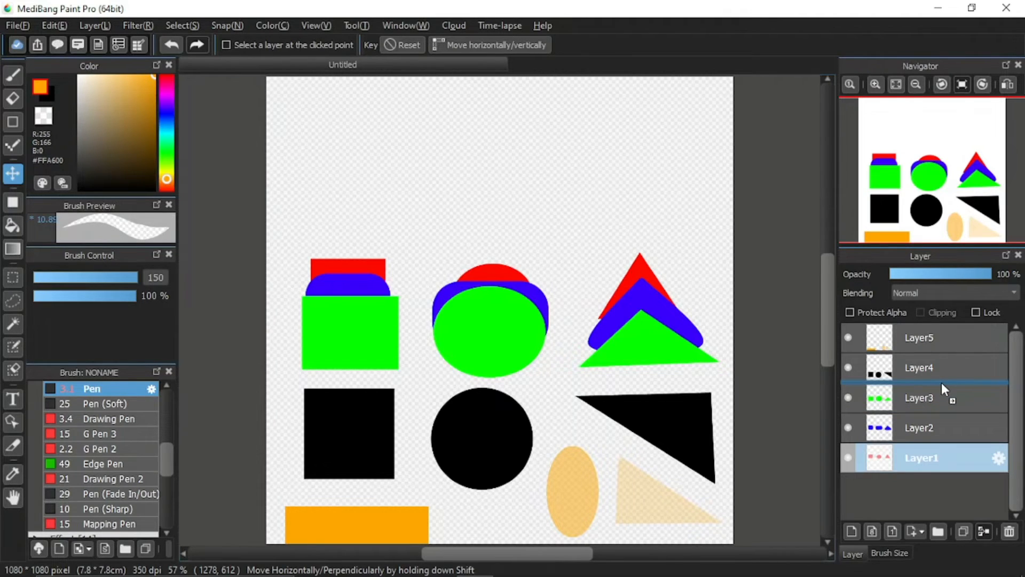
pyautogui.moveTo(941, 382); pyautogui.dragTo(941, 383)
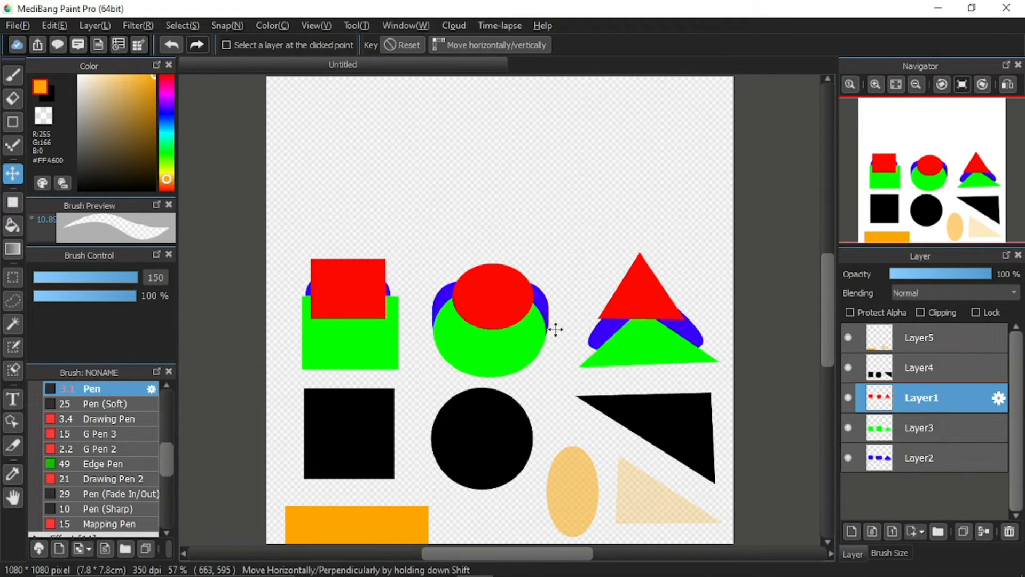
pyautogui.moveTo(556, 327); pyautogui.dragTo(551, 361)
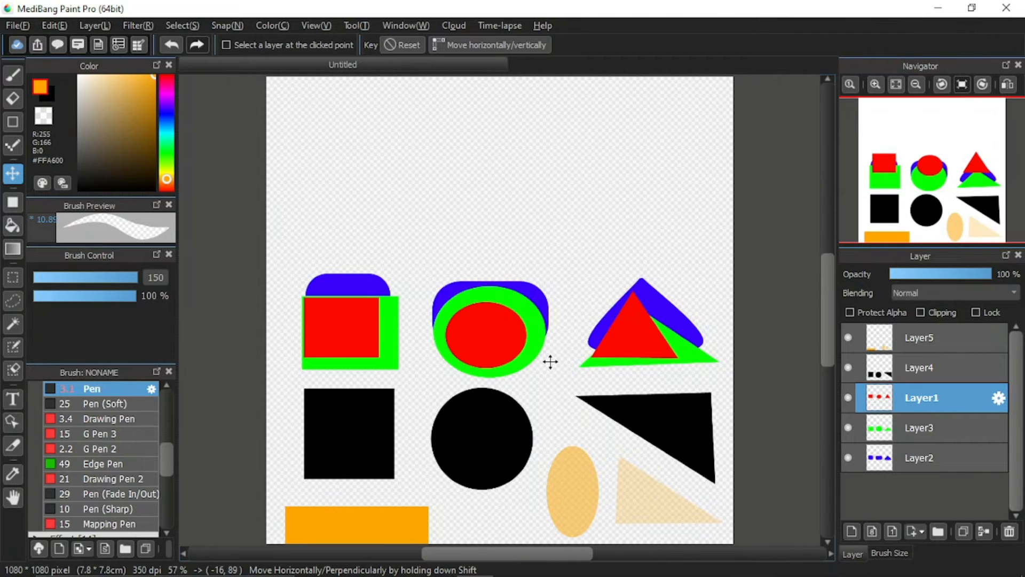
pyautogui.moveTo(550, 361); pyautogui.dragTo(598, 344)
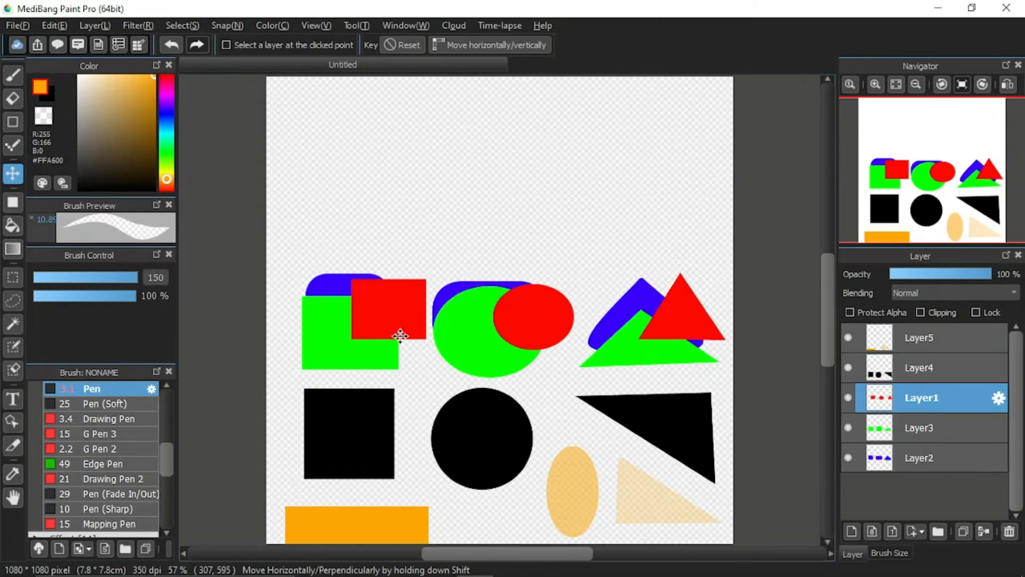
pyautogui.moveTo(578, 396); pyautogui.dragTo(569, 370)
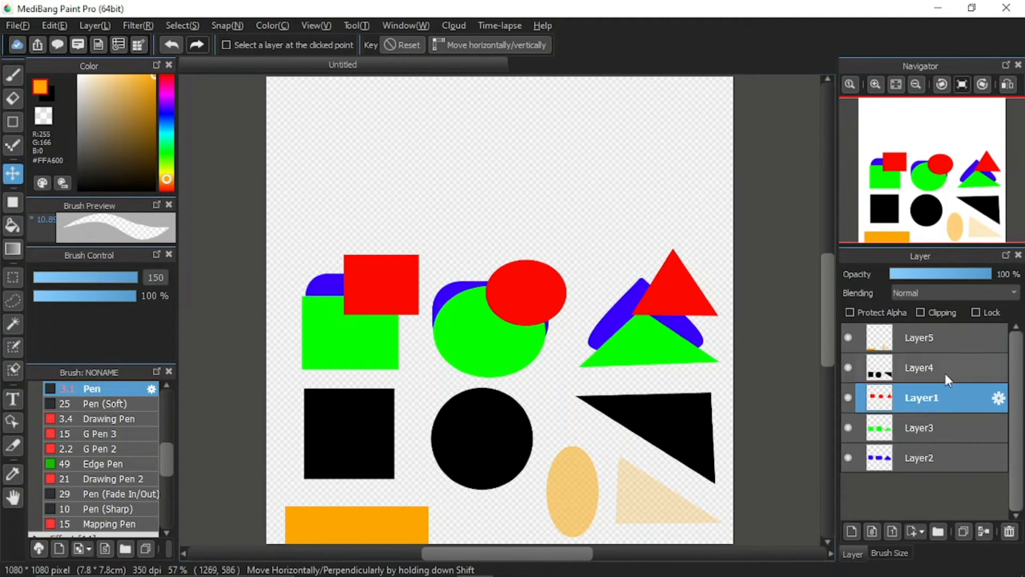
# Step: Reorder Layer2 to sit directly above Layer1, and nudge its blue shapes slightly up and left over the red and green shapes
pyautogui.click(932, 461)
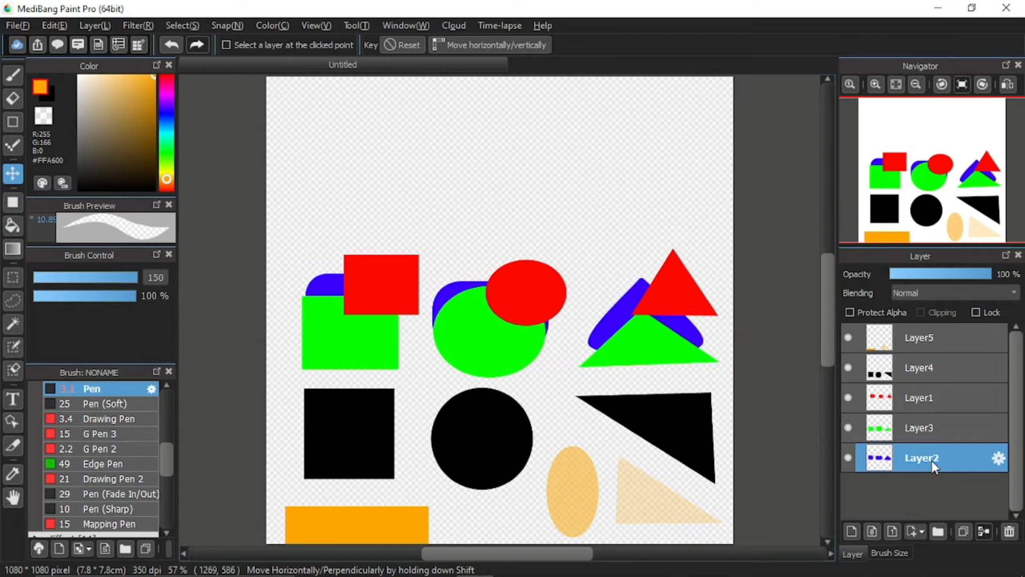
pyautogui.moveTo(932, 461); pyautogui.dragTo(931, 385)
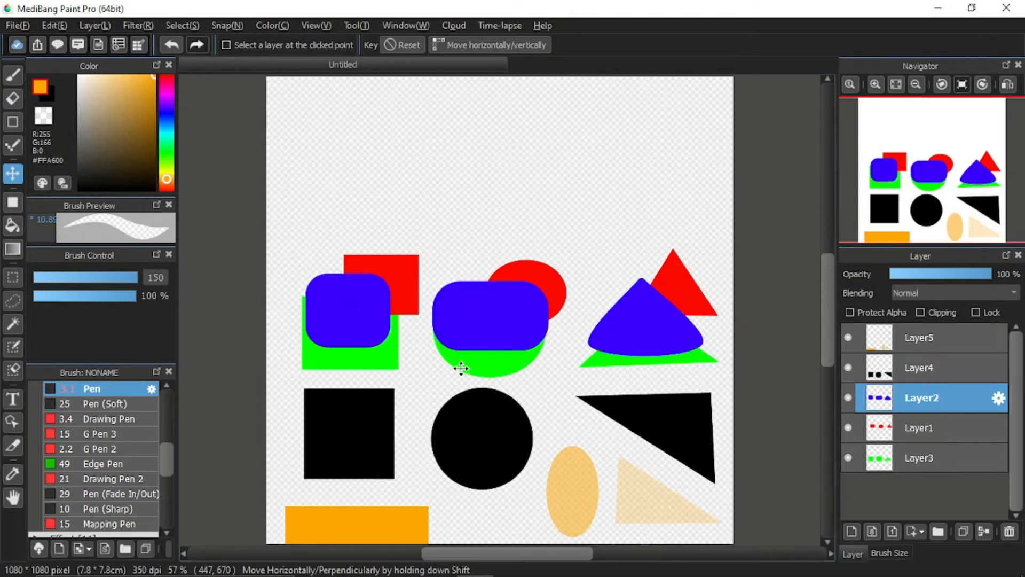
pyautogui.moveTo(565, 337)
pyautogui.mouseDown()
pyautogui.moveTo(577, 366)
pyautogui.moveTo(561, 286)
pyautogui.moveTo(563, 358)
pyautogui.moveTo(566, 323)
pyautogui.mouseUp()
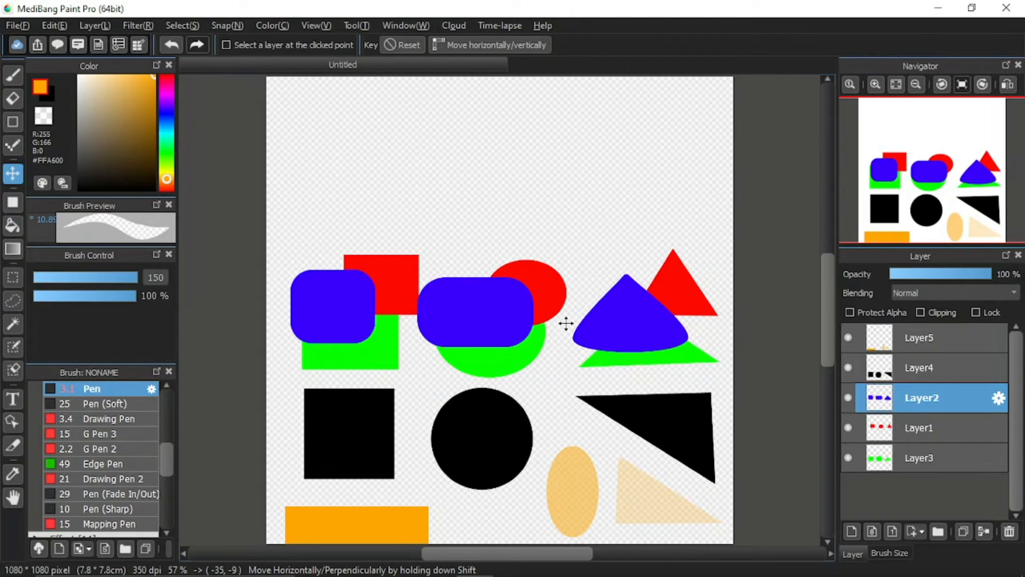
pyautogui.moveTo(566, 323); pyautogui.dragTo(578, 318)
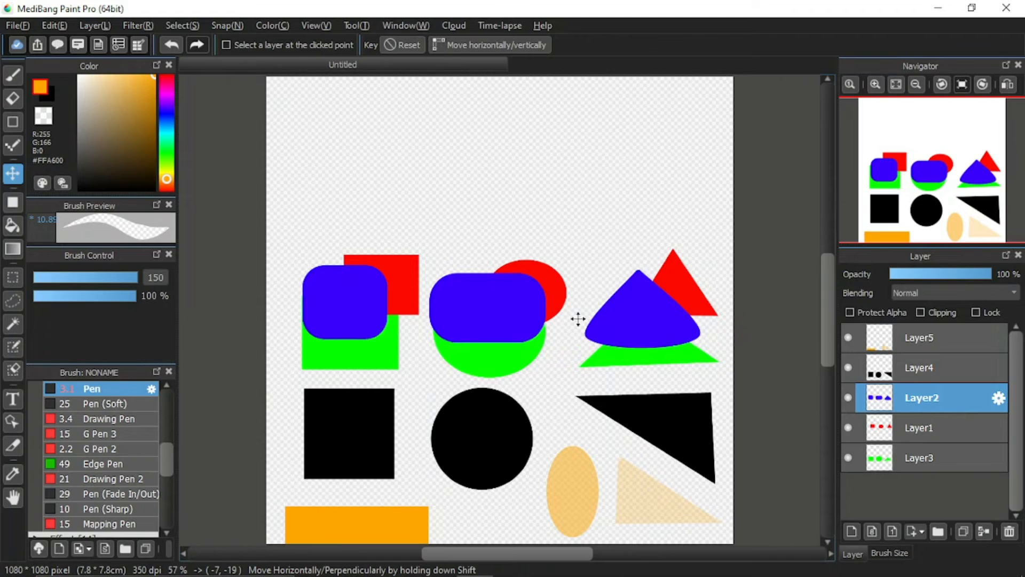
pyautogui.moveTo(577, 319); pyautogui.dragTo(575, 321)
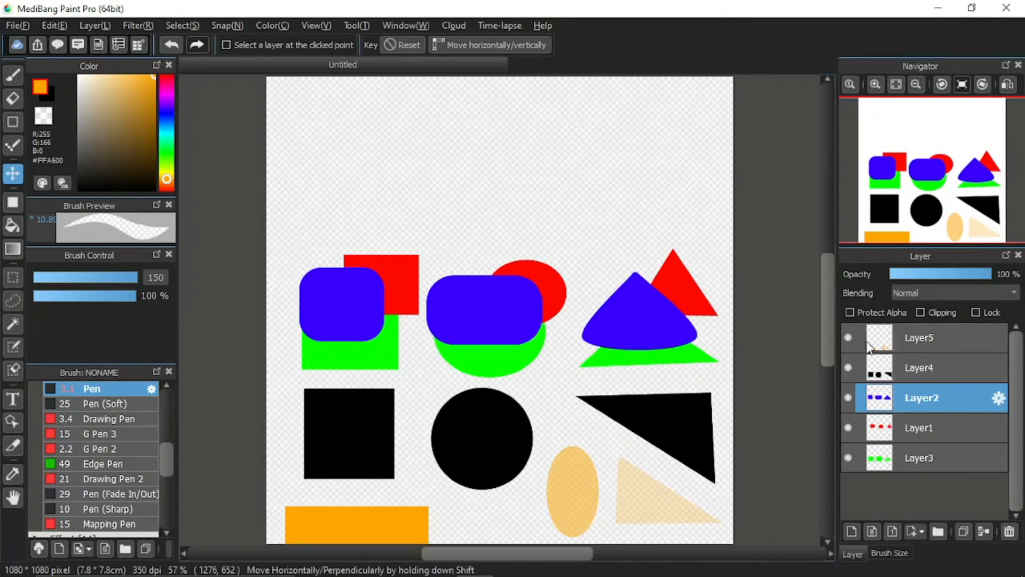
# Step: Reorder Layer5 to sit directly below Layer4, and move its orange shapes up so they partly overlap behind the black shapes
pyautogui.click(940, 345)
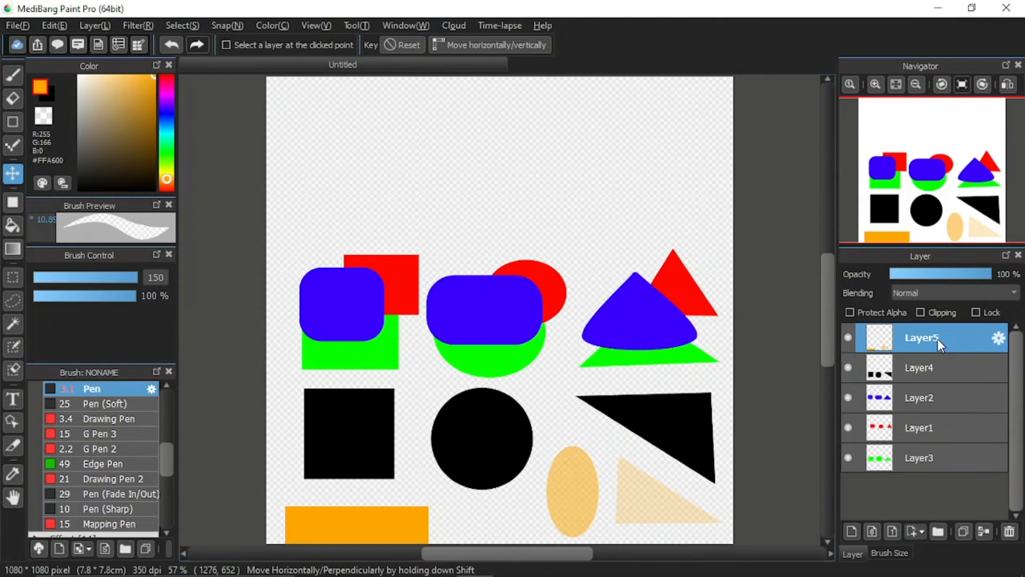
pyautogui.moveTo(939, 351); pyautogui.dragTo(940, 374)
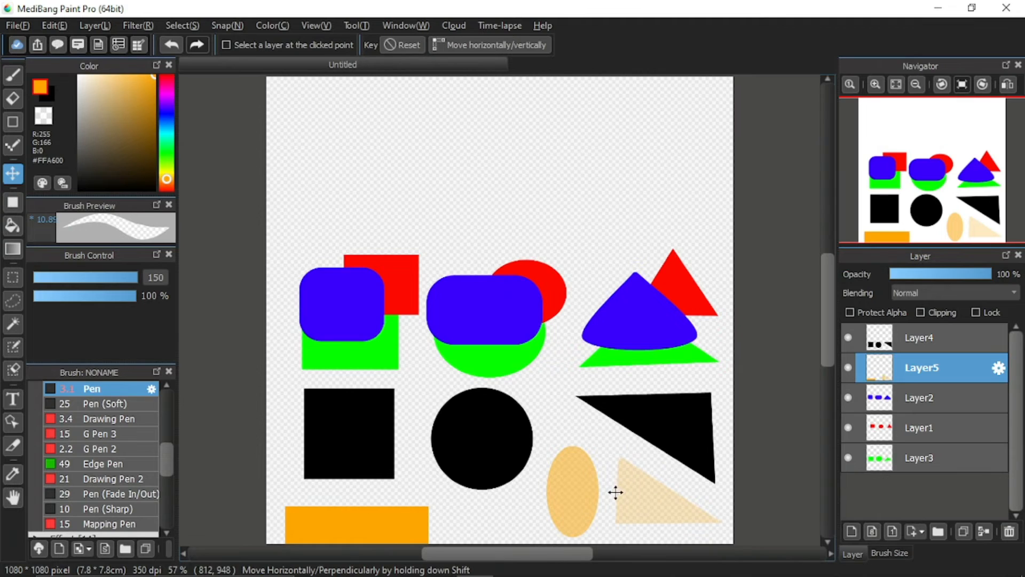
pyautogui.moveTo(616, 493); pyautogui.dragTo(634, 453)
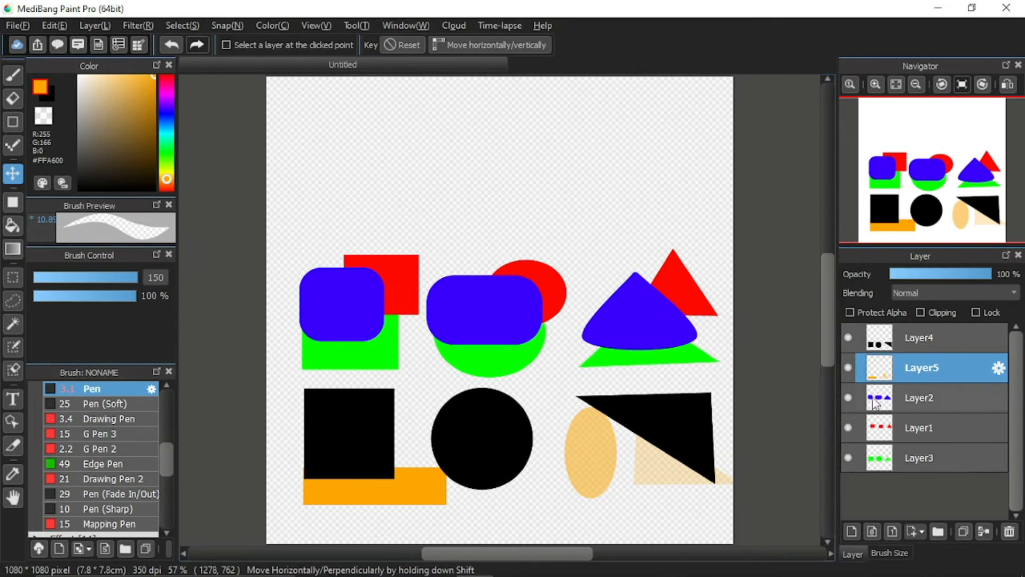
# Step: Move the green shapes on Layer3 to the top of the canvas and the red shapes on Layer1 between the green and blue rows
pyautogui.click(911, 460)
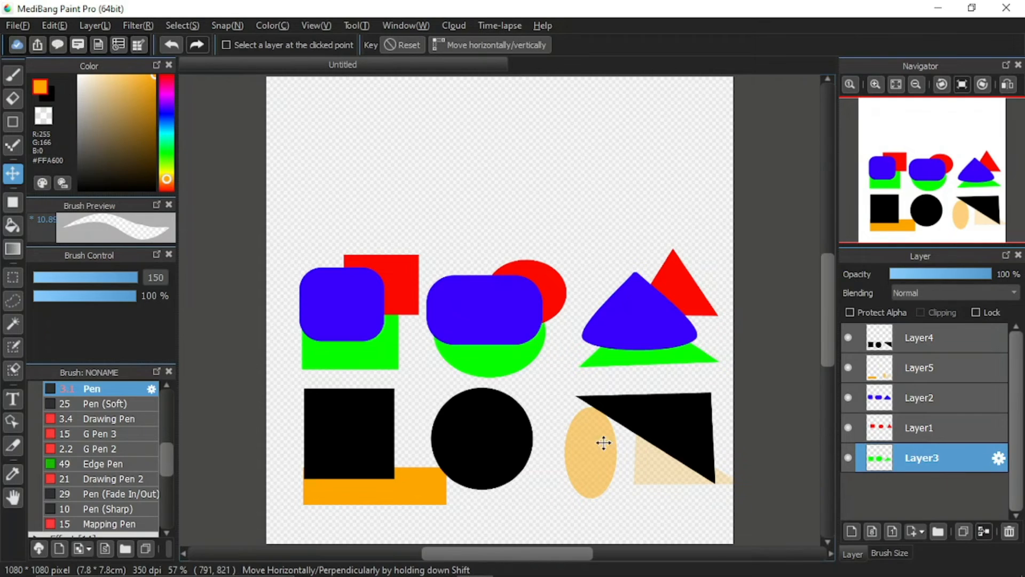
pyautogui.moveTo(602, 440); pyautogui.dragTo(593, 243)
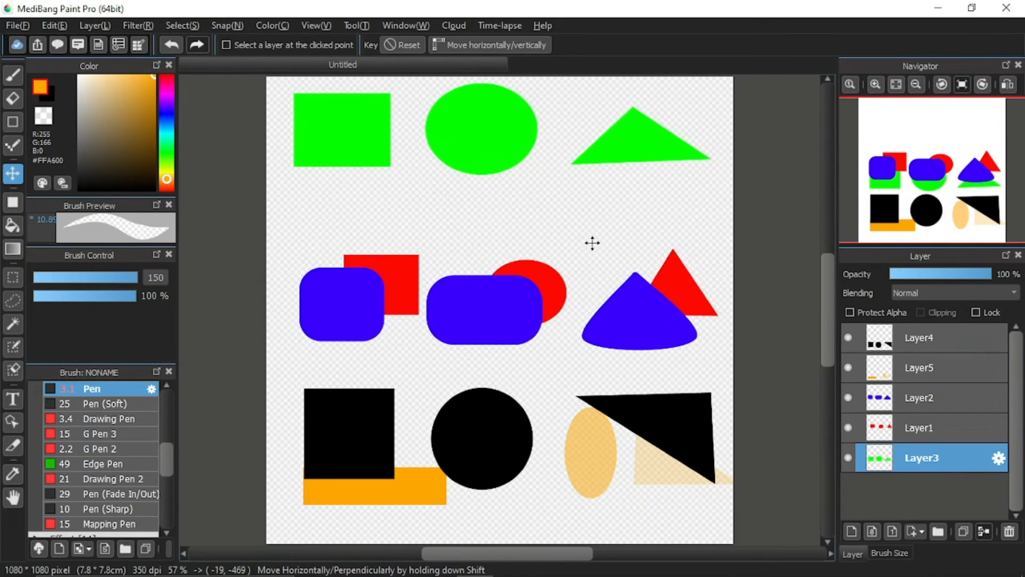
pyautogui.click(948, 428)
pyautogui.moveTo(660, 516); pyautogui.dragTo(624, 448)
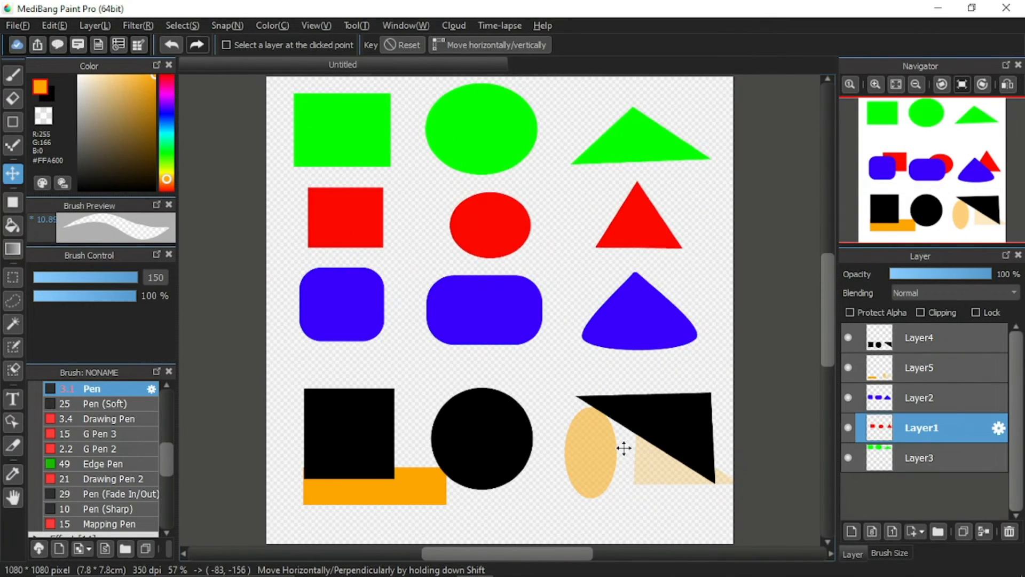
# Step: Move the orange shapes on Layer5 up below the blue row, and the black shapes on Layer4 down below them, past the canvas edge
pyautogui.click(941, 364)
pyautogui.moveTo(577, 509); pyautogui.dragTo(570, 476)
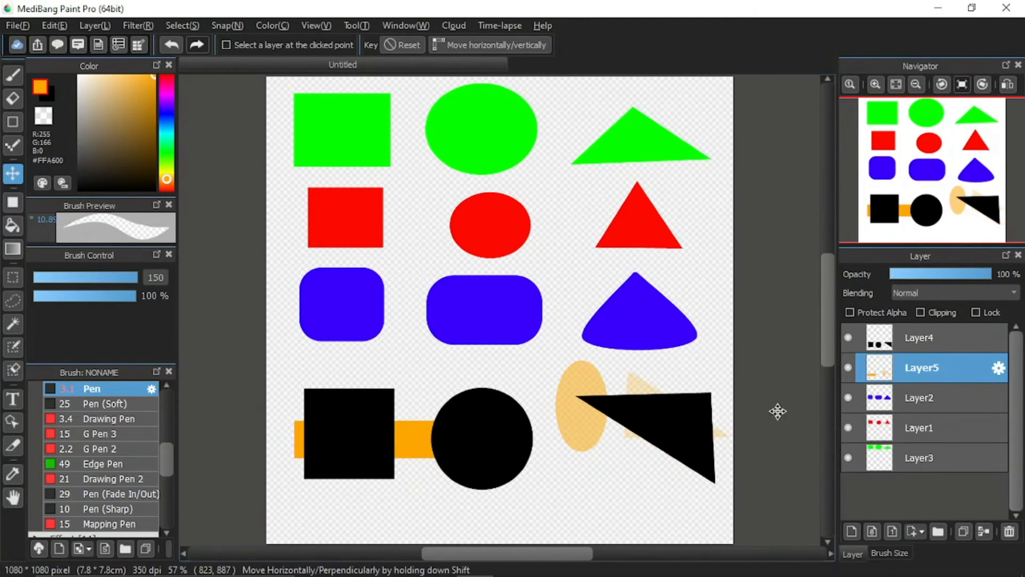
pyautogui.click(953, 342)
pyautogui.moveTo(650, 414); pyautogui.dragTo(633, 448)
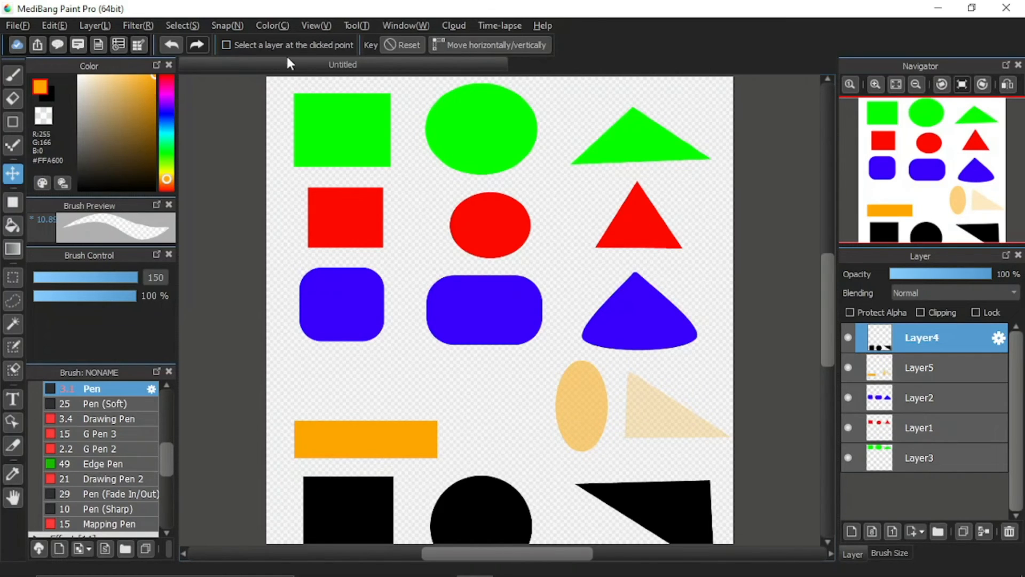
# Step: With layer selection at the clicked point enabled, move the black shapes up over the blue row and the red shapes to the canvas bottom
pyautogui.click(915, 399)
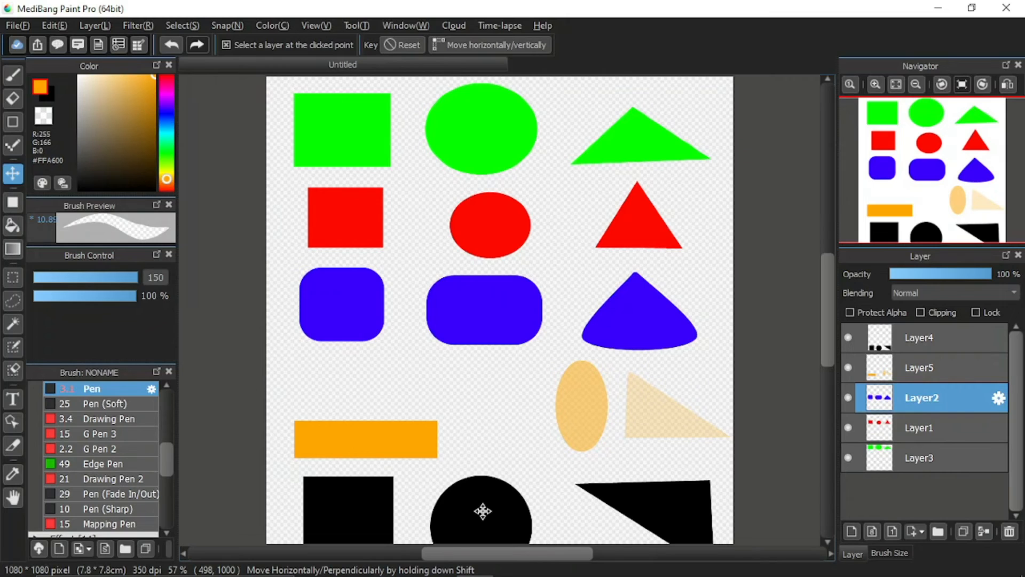
pyautogui.moveTo(483, 511); pyautogui.dragTo(478, 359)
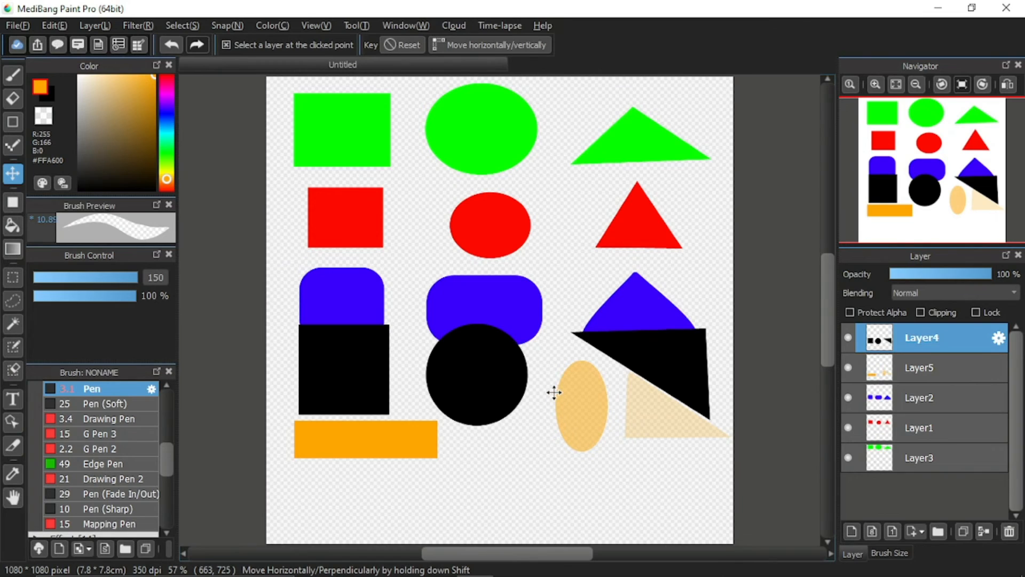
pyautogui.click(501, 234)
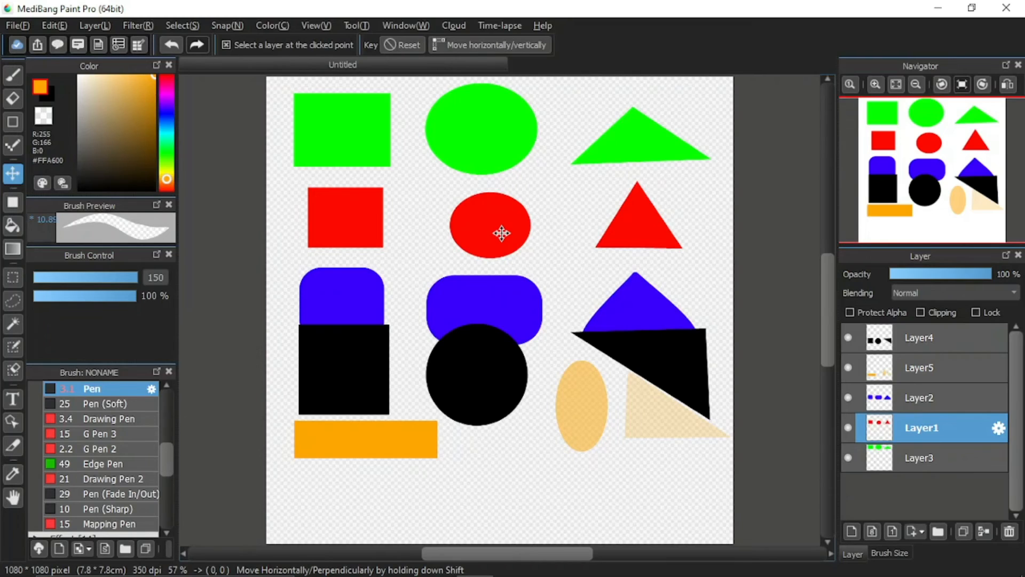
pyautogui.moveTo(501, 233); pyautogui.dragTo(509, 513)
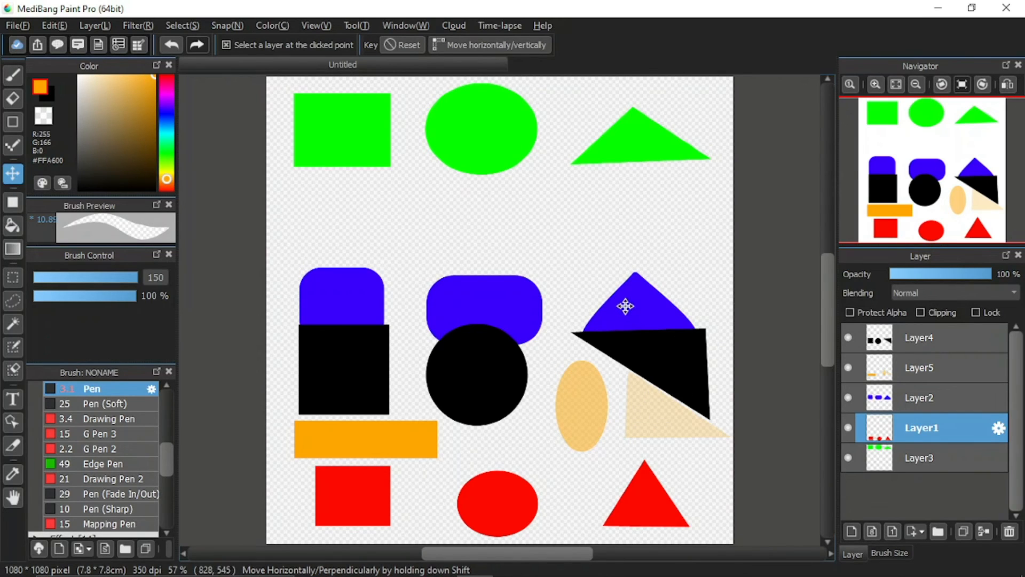
# Step: Move the blue shapes up between the green and black rows, and nudge them slightly right with horizontal/vertical movement constrained
pyautogui.moveTo(633, 307); pyautogui.dragTo(433, 244)
pyautogui.moveTo(528, 201); pyautogui.dragTo(636, 256)
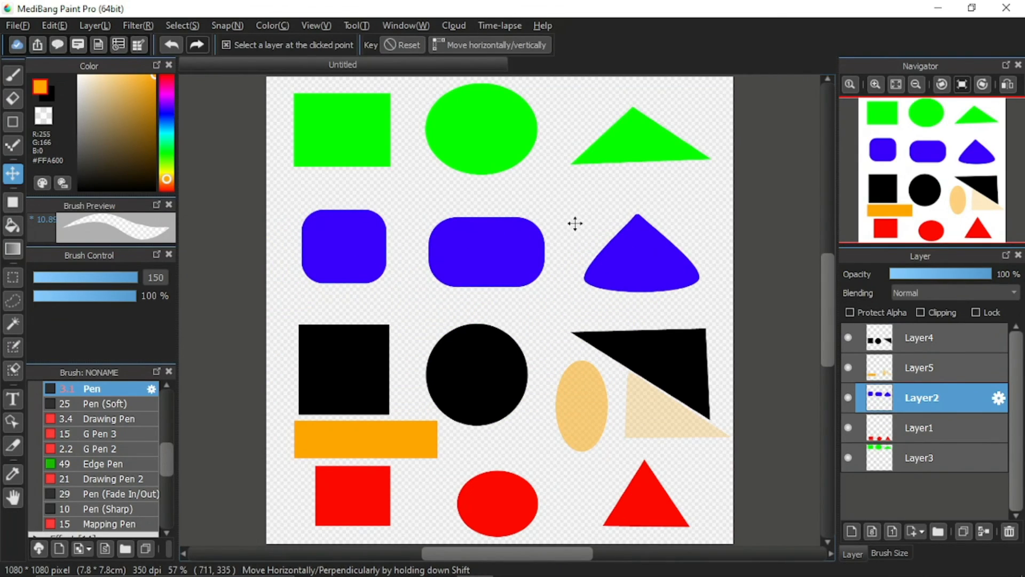
pyautogui.click(530, 44)
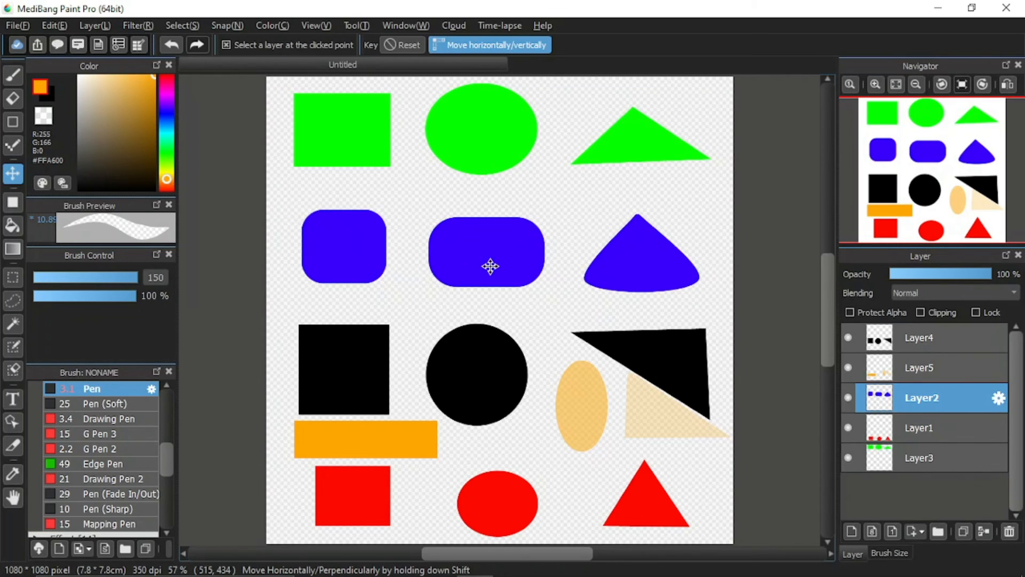
pyautogui.moveTo(490, 266)
pyautogui.mouseDown()
pyautogui.moveTo(495, 216)
pyautogui.moveTo(488, 412)
pyautogui.moveTo(492, 262)
pyautogui.moveTo(331, 261)
pyautogui.moveTo(510, 263)
pyautogui.moveTo(364, 273)
pyautogui.moveTo(457, 269)
pyautogui.moveTo(442, 270)
pyautogui.moveTo(592, 387)
pyautogui.moveTo(618, 425)
pyautogui.moveTo(459, 328)
pyautogui.moveTo(384, 248)
pyautogui.moveTo(486, 291)
pyautogui.moveTo(650, 458)
pyautogui.moveTo(534, 360)
pyautogui.moveTo(489, 297)
pyautogui.moveTo(389, 250)
pyautogui.moveTo(636, 282)
pyautogui.moveTo(359, 284)
pyautogui.moveTo(591, 284)
pyautogui.moveTo(525, 459)
pyautogui.moveTo(522, 219)
pyautogui.moveTo(508, 305)
pyautogui.moveTo(658, 126)
pyautogui.moveTo(335, 462)
pyautogui.moveTo(499, 283)
pyautogui.moveTo(671, 165)
pyautogui.moveTo(584, 204)
pyautogui.moveTo(527, 250)
pyautogui.moveTo(405, 387)
pyautogui.moveTo(463, 337)
pyautogui.moveTo(492, 266)
pyautogui.mouseUp()
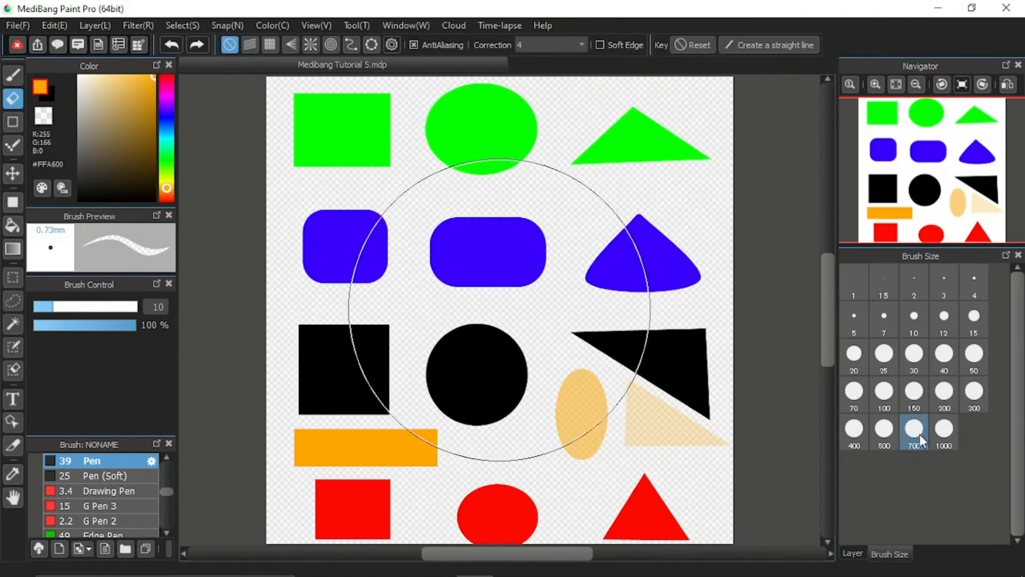
# Step: Erase all the shapes from Layer4, Layer5, Layer2, Layer1 and Layer3 to empty the canvas
pyautogui.click(918, 337)
pyautogui.press('Delete')
pyautogui.click(921, 367)
pyautogui.press('Delete')
pyautogui.click(942, 398)
pyautogui.moveTo(668, 256); pyautogui.dragTo(326, 248)
pyautogui.click(929, 428)
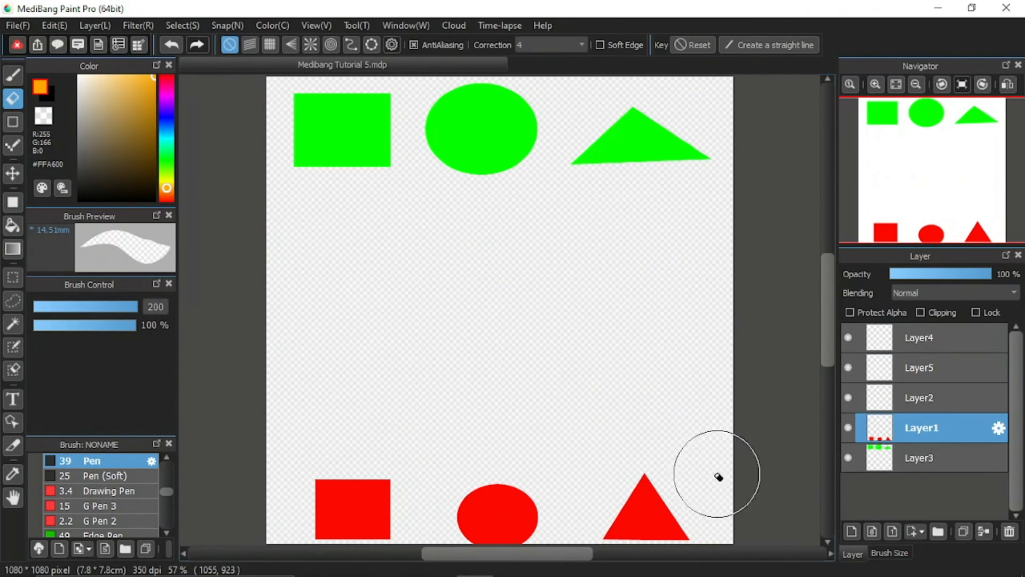
pyautogui.moveTo(718, 477); pyautogui.dragTo(342, 508)
pyautogui.click(930, 457)
pyautogui.moveTo(699, 154); pyautogui.dragTo(321, 133)
# Step: Draw a filled green #00FC38 square on Layer3 and move it down to the left-centre of the canvas
pyautogui.click(13, 202)
pyautogui.click(167, 155)
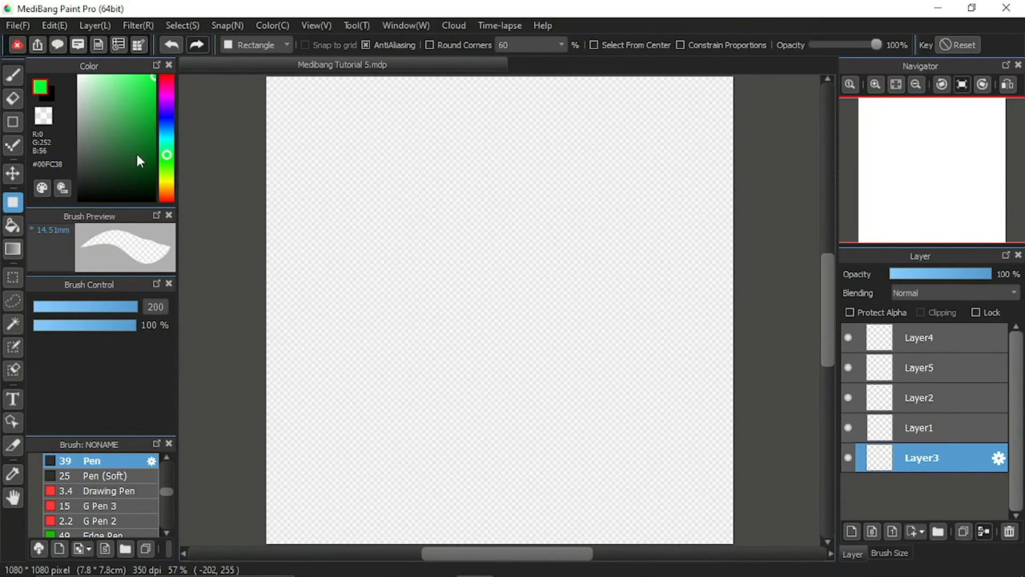
pyautogui.moveTo(398, 272); pyautogui.dragTo(428, 348)
pyautogui.click(13, 173)
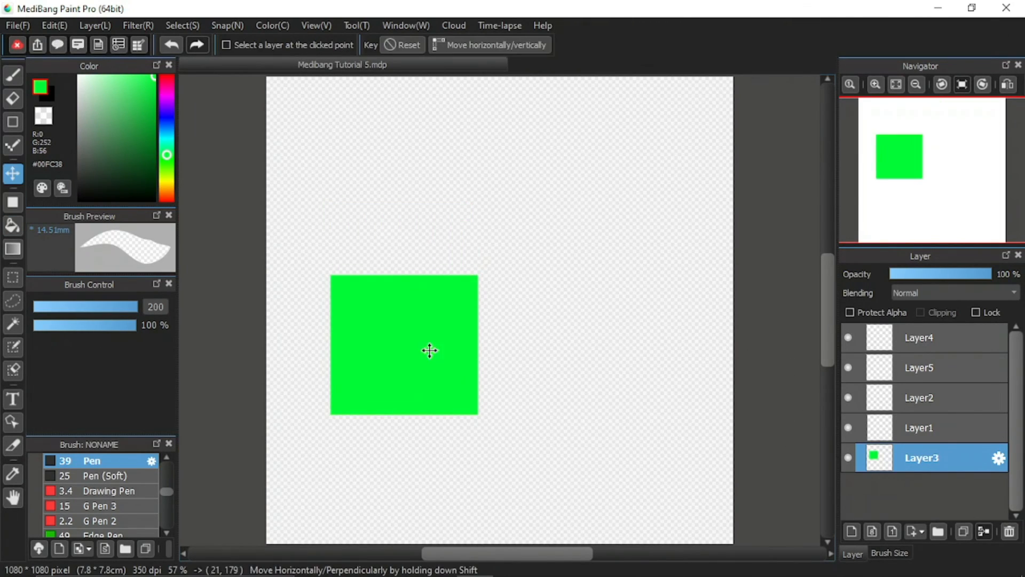
# Step: Fill a lighter green #51FF77 polygon along the square's upper edge as the box's slanted top face
pyautogui.click(131, 77)
pyautogui.click(12, 203)
pyautogui.click(257, 45)
pyautogui.click(250, 67)
pyautogui.click(331, 274)
pyautogui.click(432, 217)
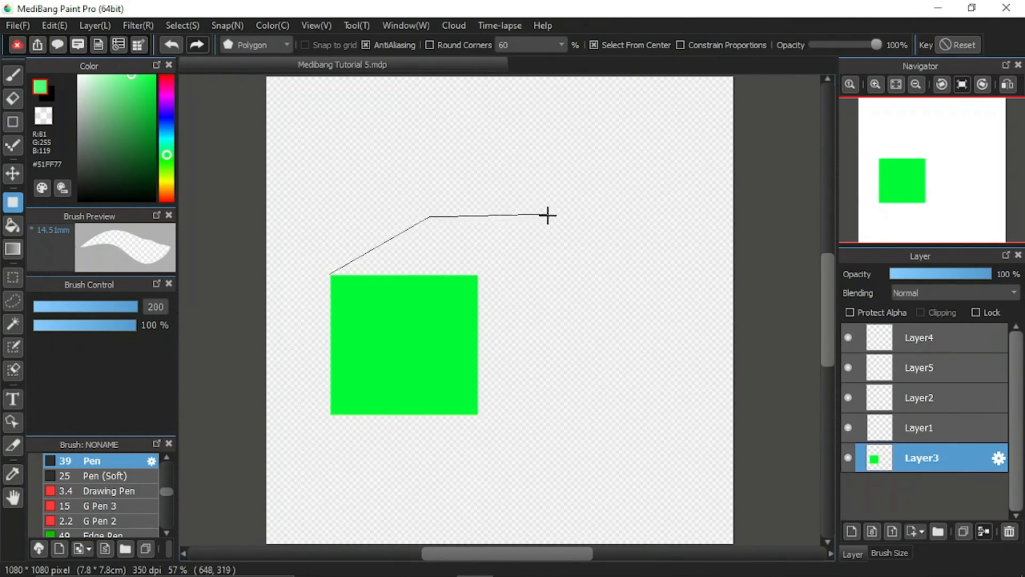
pyautogui.click(550, 219)
pyautogui.doubleClick(478, 275)
# Step: Fill a darker green #00C22B polygon along the square's right edge as the box's side face
pyautogui.click(142, 92)
pyautogui.click(154, 106)
pyautogui.click(550, 219)
pyautogui.click(551, 351)
pyautogui.click(478, 414)
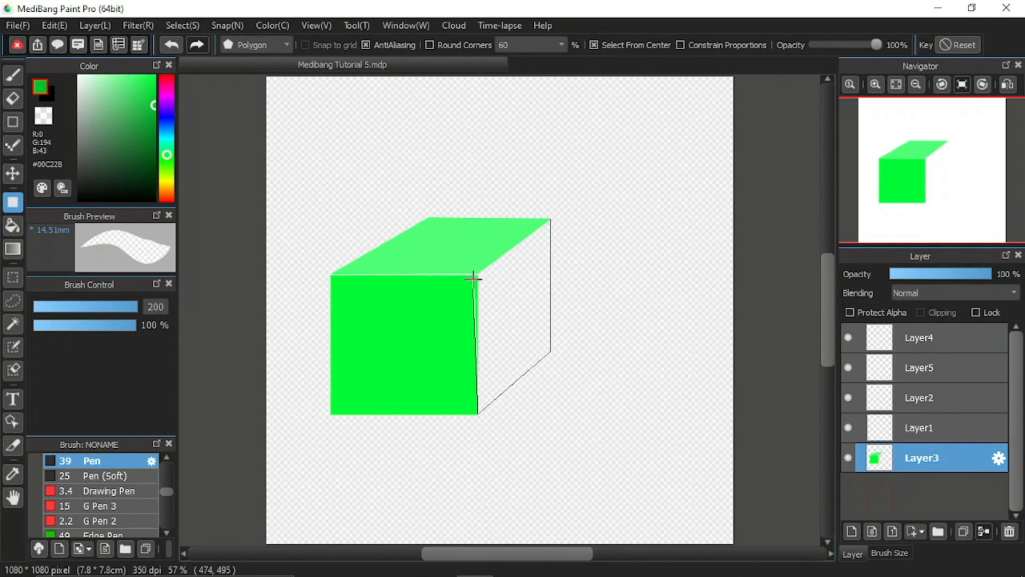
pyautogui.doubleClick(478, 275)
# Step: On Layer1, draw a thin yellow #FFF300 filled rectangle down the middle of the box's front face as a ribbon
pyautogui.click(919, 427)
pyautogui.click(167, 182)
pyautogui.click(154, 76)
pyautogui.click(256, 45)
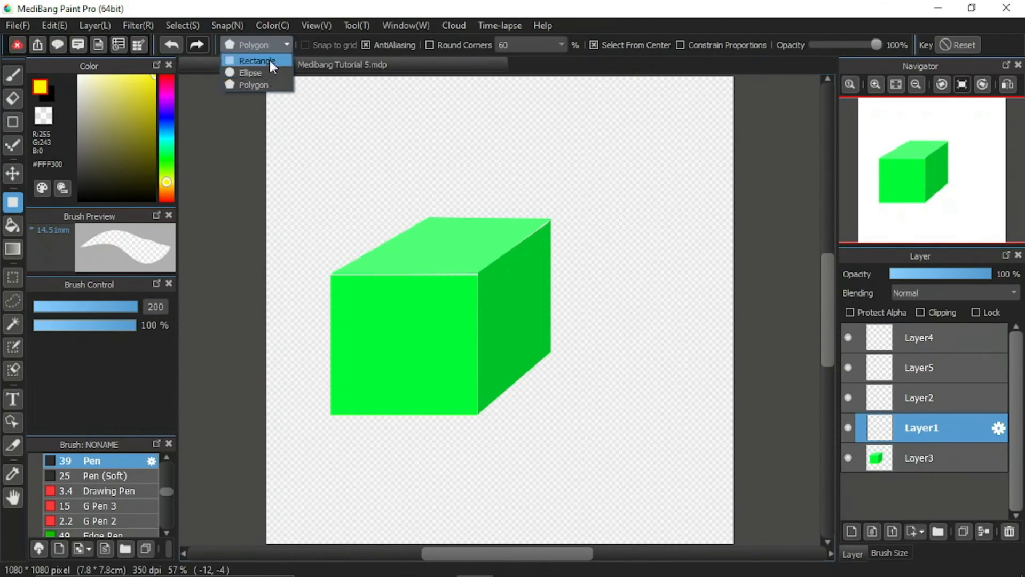
pyautogui.click(256, 56)
pyautogui.moveTo(401, 275); pyautogui.dragTo(406, 414)
pyautogui.moveTo(516, 252); pyautogui.dragTo(518, 406)
pyautogui.click(13, 99)
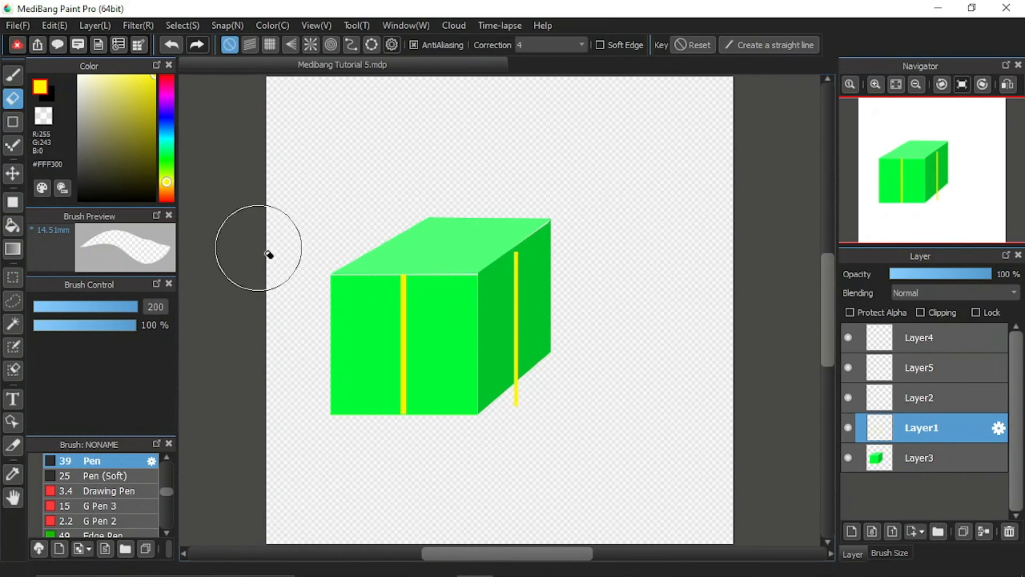
pyautogui.hotkey('ctrl', 'z')
pyautogui.click(13, 203)
pyautogui.moveTo(511, 223); pyautogui.dragTo(516, 417)
pyautogui.click(13, 99)
pyautogui.hotkey('ctrl', 'z')
# Step: Draw a thin yellow vertical ribbon on the box's side face and trim its overhanging ends with a size 25 eraser
pyautogui.click(13, 203)
pyautogui.moveTo(514, 229); pyautogui.dragTo(518, 410)
pyautogui.click(13, 99)
pyautogui.click(890, 553)
pyautogui.click(884, 354)
pyautogui.moveTo(521, 225); pyautogui.dragTo(514, 240)
pyautogui.moveTo(516, 410); pyautogui.dragTo(534, 376)
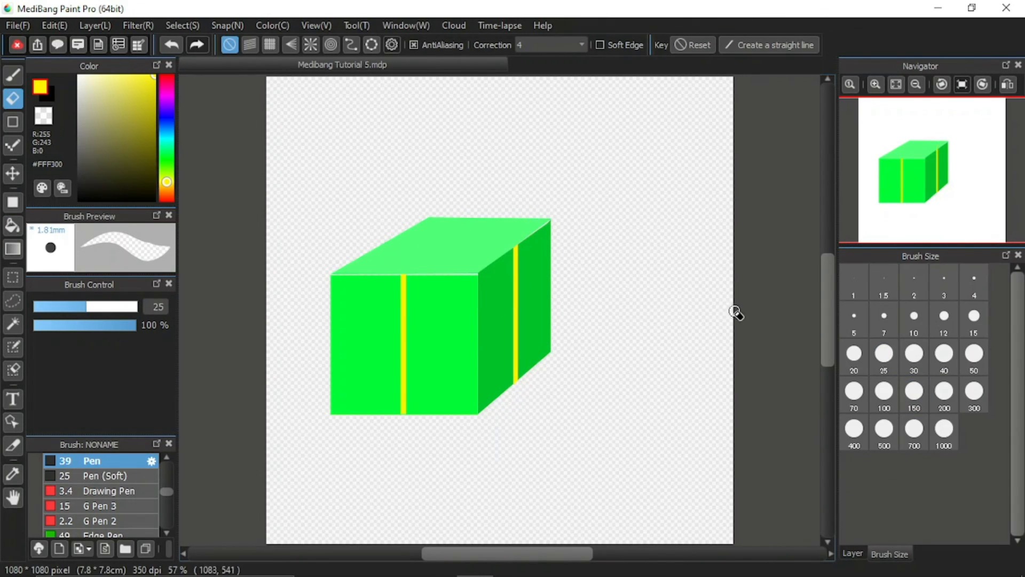
# Step: Draw a thin yellow horizontal ribbon across the box's top face and erase the parts beyond its edges
pyautogui.click(13, 202)
pyautogui.moveTo(339, 237)
pyautogui.mouseDown()
pyautogui.moveTo(564, 240)
pyautogui.moveTo(321, 242)
pyautogui.mouseUp()
pyautogui.click(13, 99)
pyautogui.click(12, 203)
pyautogui.click(13, 99)
pyautogui.moveTo(527, 227); pyautogui.dragTo(522, 269)
pyautogui.moveTo(392, 228); pyautogui.dragTo(368, 250)
pyautogui.moveTo(361, 242); pyautogui.dragTo(314, 274)
# Step: Draw a yellow diagonal pen line across the top face from the front ribbon to the back edge, and trim its overhang
pyautogui.press('b')
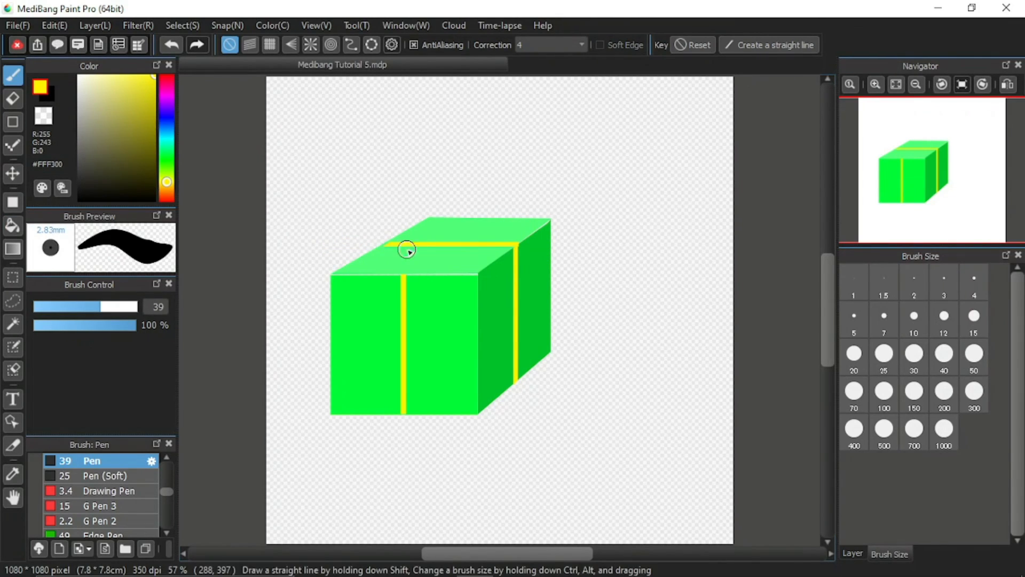
pyautogui.moveTo(404, 276)
pyautogui.mouseDown()
pyautogui.moveTo(501, 207)
pyautogui.moveTo(485, 210)
pyautogui.mouseUp()
pyautogui.click(13, 99)
pyautogui.click(13, 75)
pyautogui.moveTo(404, 277); pyautogui.dragTo(499, 212)
pyautogui.click(13, 99)
pyautogui.moveTo(485, 210); pyautogui.dragTo(503, 213)
# Step: Add a yellow horizontal ribbon across the front face, continue it diagonally over the side face, and erase the overhanging ends
pyautogui.press('u')
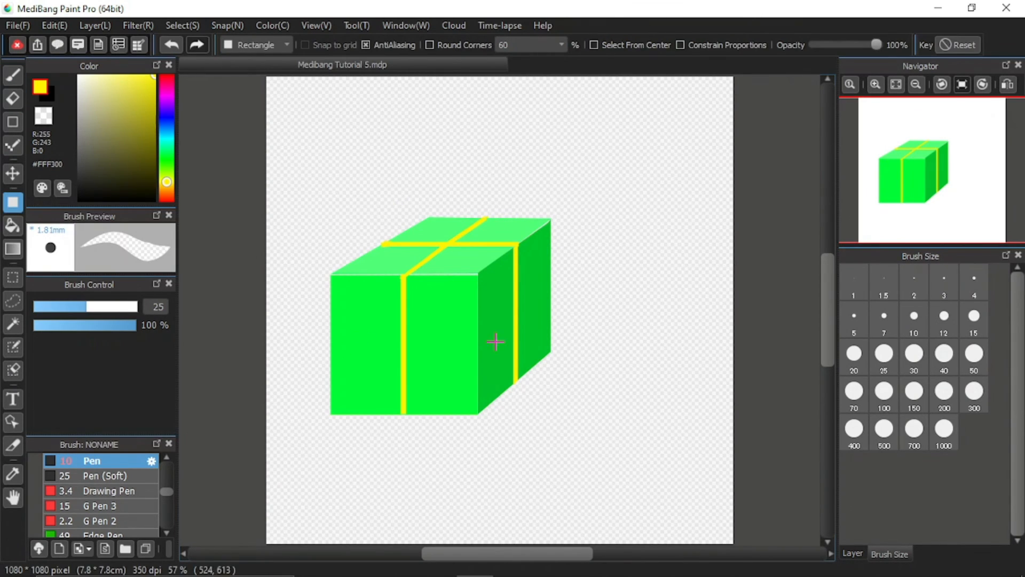
pyautogui.moveTo(313, 332); pyautogui.dragTo(481, 338)
pyautogui.click(12, 99)
pyautogui.moveTo(323, 335); pyautogui.dragTo(320, 336)
pyautogui.click(13, 75)
pyautogui.moveTo(479, 335)
pyautogui.mouseDown()
pyautogui.moveTo(558, 280)
pyautogui.moveTo(561, 346)
pyautogui.mouseUp()
pyautogui.click(13, 99)
pyautogui.click(857, 556)
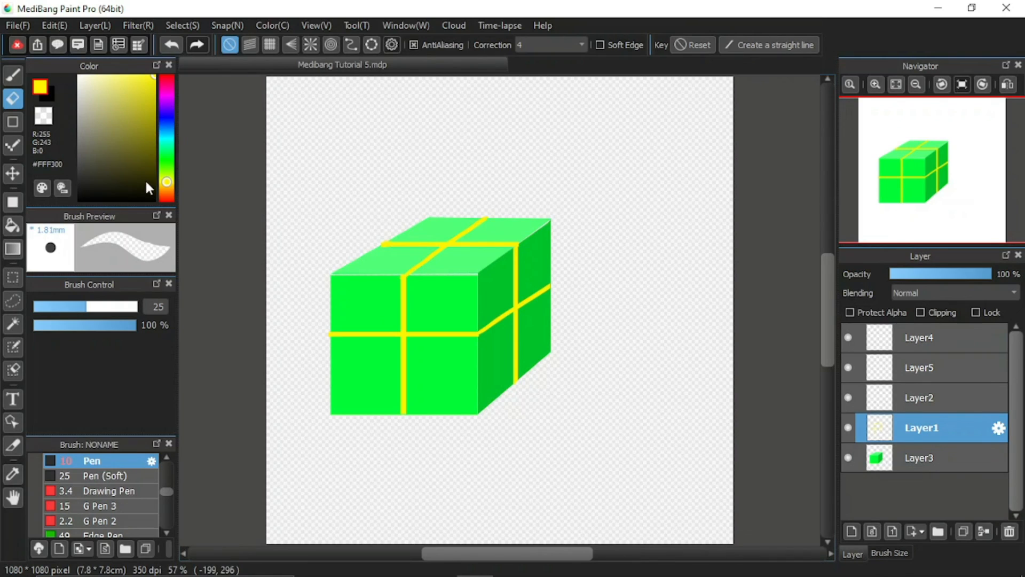
# Step: Set the Fill tool to the polygon shape with a corner rounding value of 40%
pyautogui.click(13, 202)
pyautogui.click(562, 45)
pyautogui.click(514, 88)
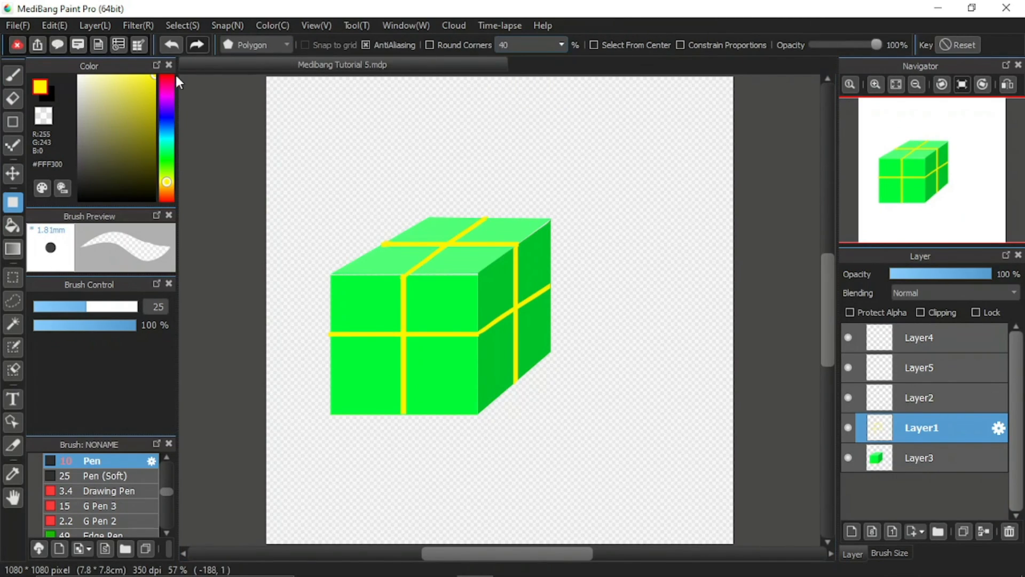
pyautogui.click(167, 78)
pyautogui.click(402, 334)
pyautogui.click(391, 323)
pyautogui.click(372, 339)
pyautogui.click(401, 371)
pyautogui.click(427, 345)
pyautogui.doubleClick(412, 322)
pyautogui.click(13, 100)
pyautogui.moveTo(389, 325)
pyautogui.mouseDown()
pyautogui.moveTo(388, 366)
pyautogui.moveTo(417, 342)
pyautogui.mouseUp()
# Step: Redraw the vertical and horizontal yellow ribbons on the front face with filled rectangles to close the erased gap
pyautogui.click(13, 203)
pyautogui.click(257, 45)
pyautogui.click(256, 59)
pyautogui.click(166, 177)
pyautogui.moveTo(402, 284); pyautogui.dragTo(405, 414)
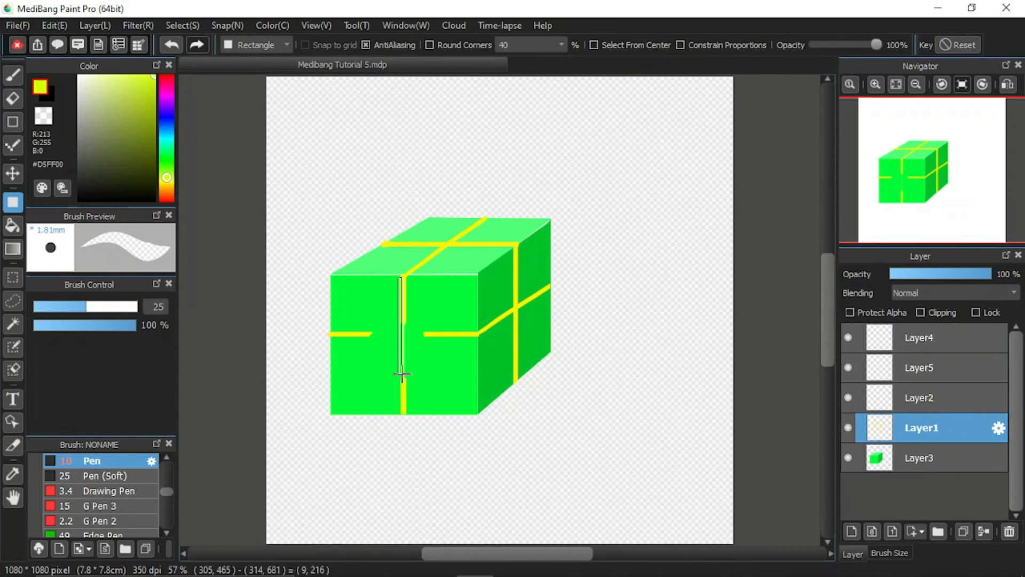
pyautogui.moveTo(330, 331); pyautogui.dragTo(487, 342)
# Step: On Layer2, fill a red #FE004F rounded-corner polygon heart over the front ribbon crossing and a smaller one on the side face
pyautogui.click(920, 398)
pyautogui.click(166, 81)
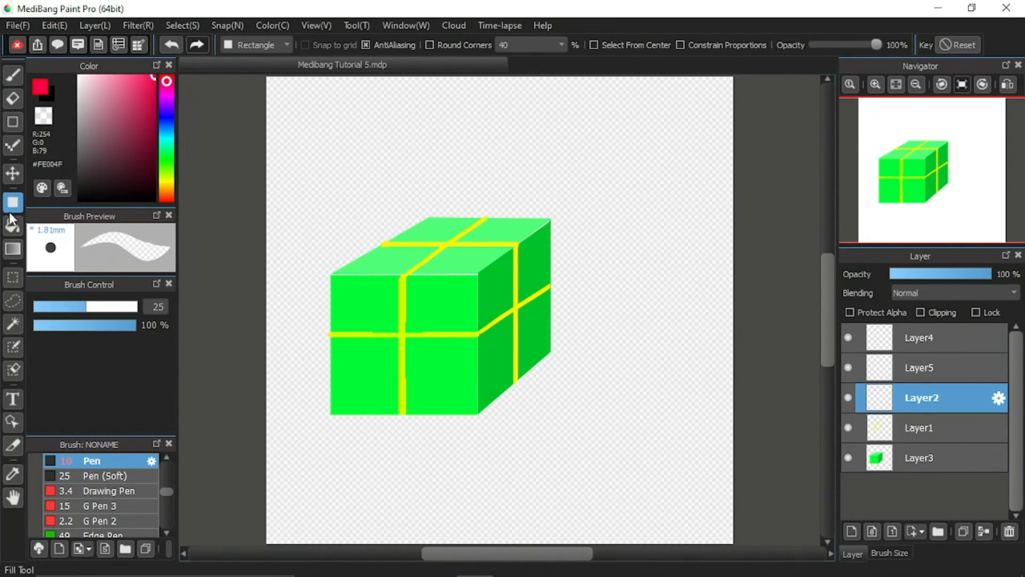
pyautogui.click(257, 45)
pyautogui.click(254, 87)
pyautogui.click(431, 45)
pyautogui.click(400, 331)
pyautogui.click(381, 313)
pyautogui.click(365, 338)
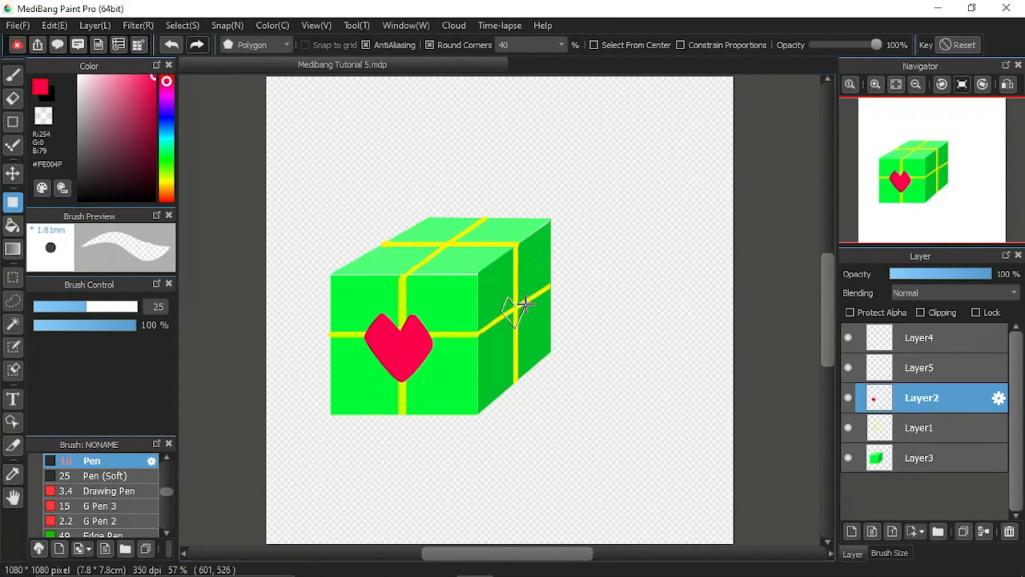
pyautogui.doubleClick(526, 303)
# Step: Draw two #DDFE00 curved bow loops with the shape brush where the ribbons cross on the top face
pyautogui.click(12, 122)
pyautogui.click(167, 182)
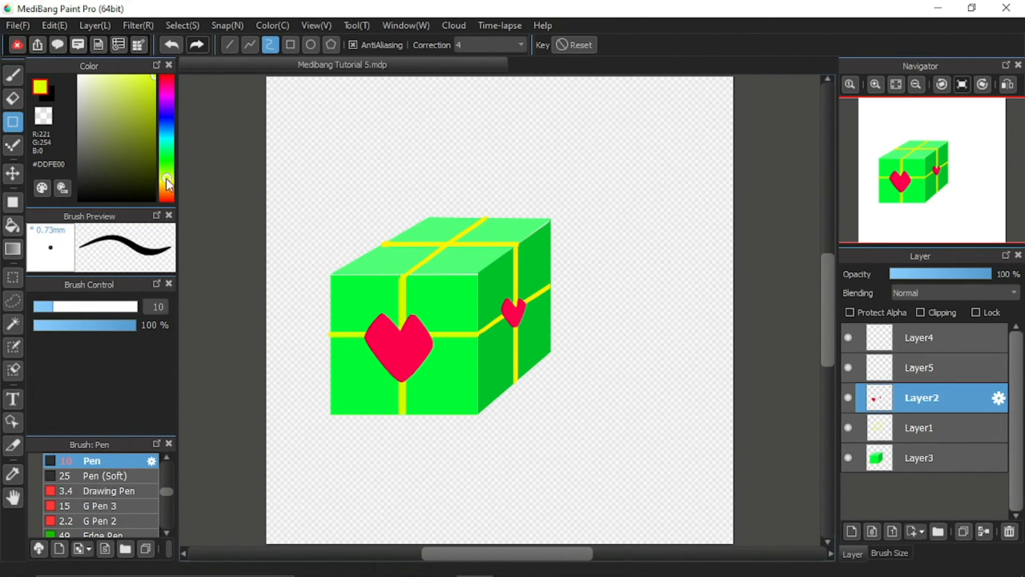
pyautogui.click(450, 243)
pyautogui.click(452, 220)
pyautogui.click(438, 209)
pyautogui.click(420, 229)
pyautogui.doubleClick(450, 242)
pyautogui.click(453, 241)
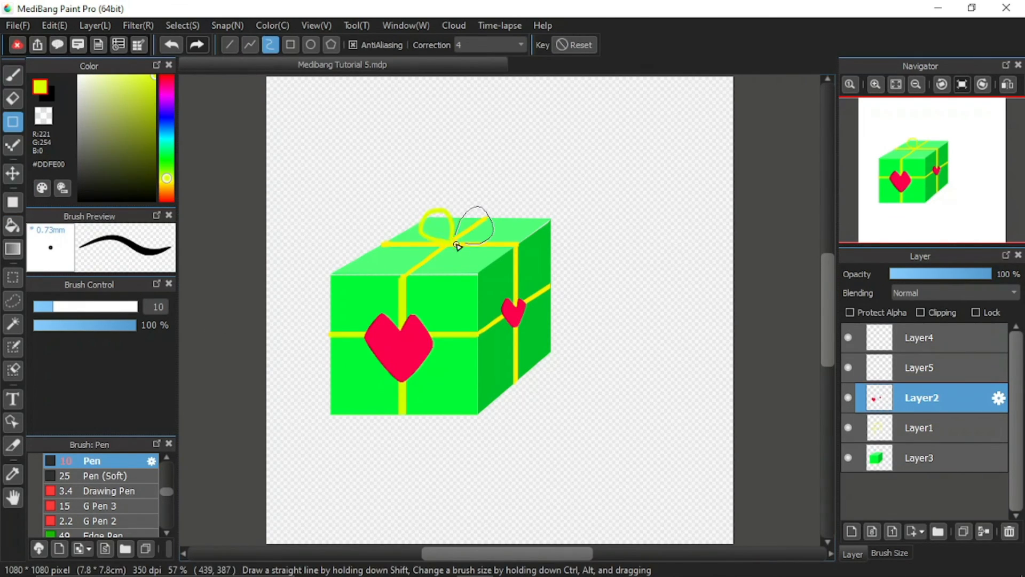
pyautogui.click(457, 244)
# Step: Draw two curved ribbon tails from the bow down over the front face, one to each side
pyautogui.click(476, 268)
pyautogui.doubleClick(476, 326)
pyautogui.click(366, 277)
pyautogui.doubleClick(366, 309)
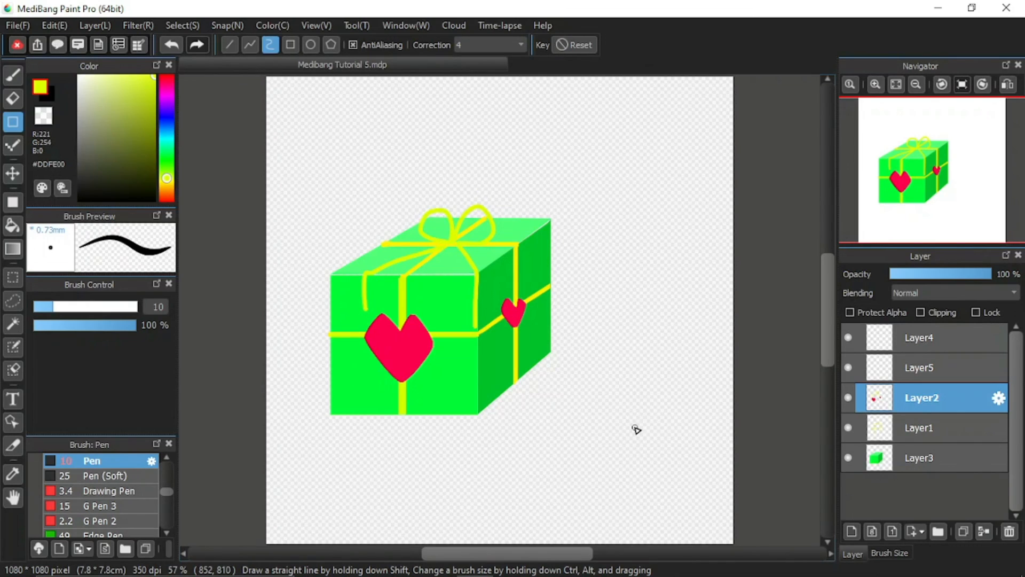
# Step: On Layer5, fill four magenta #DD00FE rounded-corner polygons above the gift box as butterfly wings
pyautogui.click(919, 368)
pyautogui.moveTo(166, 110); pyautogui.dragTo(167, 98)
pyautogui.click(13, 202)
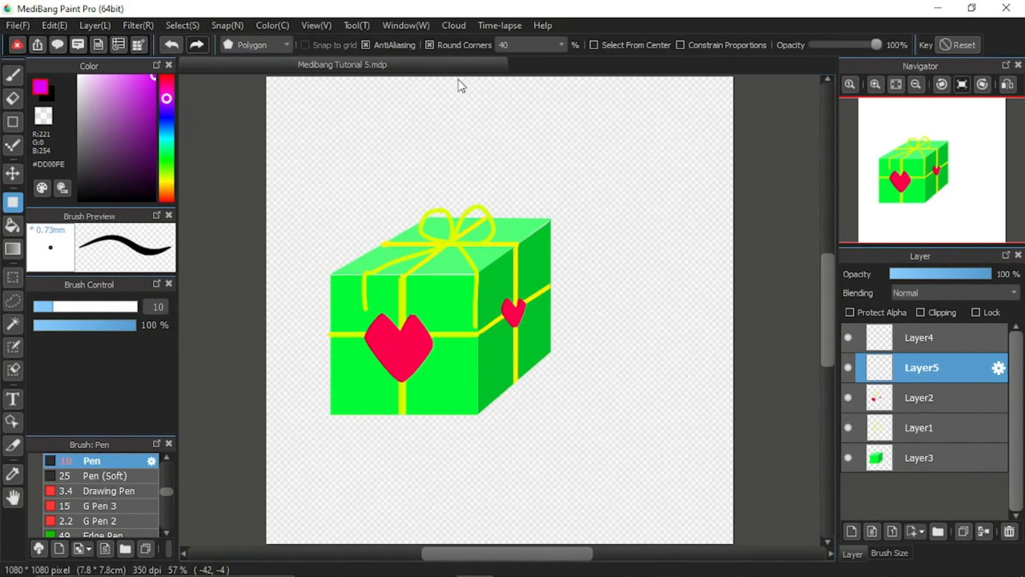
pyautogui.click(505, 165)
pyautogui.click(504, 145)
pyautogui.click(528, 124)
pyautogui.click(546, 154)
pyautogui.click(525, 178)
pyautogui.doubleClick(505, 166)
pyautogui.click(466, 146)
pyautogui.click(470, 178)
pyautogui.doubleClick(511, 173)
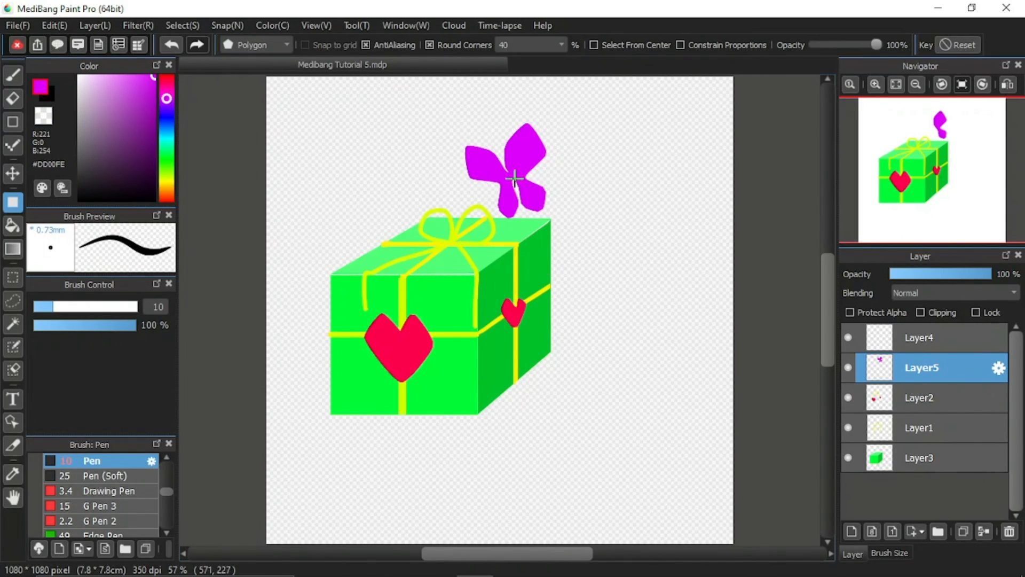
# Step: Paint the butterfly's orange body and thin yellow and dark antennae with the pen
pyautogui.click(13, 76)
pyautogui.click(167, 188)
pyautogui.click(147, 80)
pyautogui.click(73, 307)
pyautogui.moveTo(501, 155)
pyautogui.mouseDown()
pyautogui.moveTo(518, 196)
pyautogui.moveTo(485, 126)
pyautogui.mouseUp()
pyautogui.click(167, 179)
pyautogui.click(44, 307)
pyautogui.moveTo(500, 150); pyautogui.dragTo(512, 124)
pyautogui.click(135, 192)
pyautogui.moveTo(500, 151)
pyautogui.mouseDown()
pyautogui.moveTo(531, 159)
pyautogui.moveTo(488, 172)
pyautogui.mouseUp()
# Step: Add a cyan #00E3FF filled circle to each of the four butterfly wings
pyautogui.click(166, 136)
pyautogui.click(155, 77)
pyautogui.click(13, 203)
pyautogui.click(262, 45)
pyautogui.click(267, 73)
pyautogui.moveTo(527, 193); pyautogui.dragTo(535, 201)
pyautogui.click(926, 337)
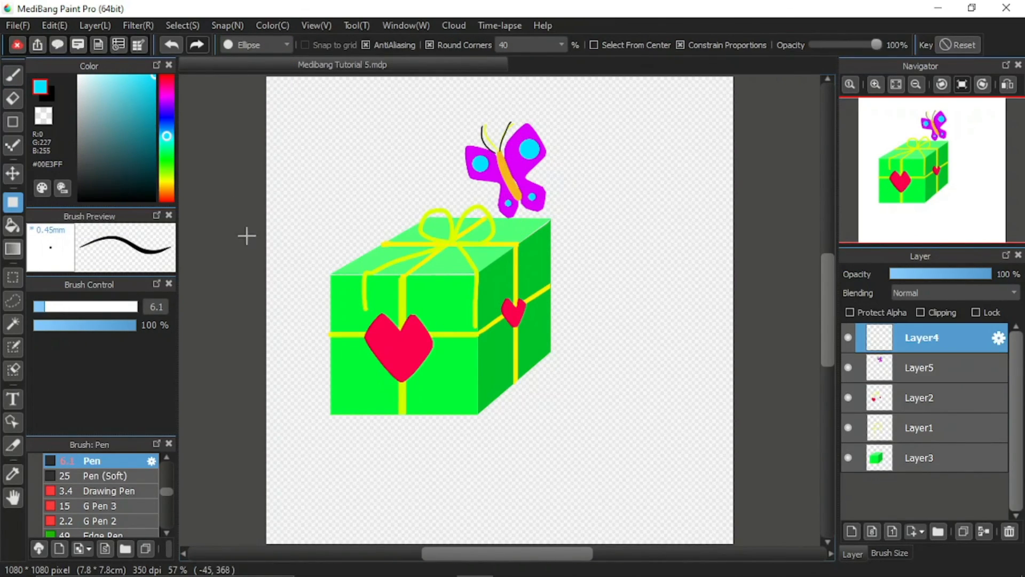
pyautogui.click(91, 76)
pyautogui.click(600, 351)
pyautogui.click(699, 353)
pyautogui.click(663, 408)
pyautogui.click(558, 403)
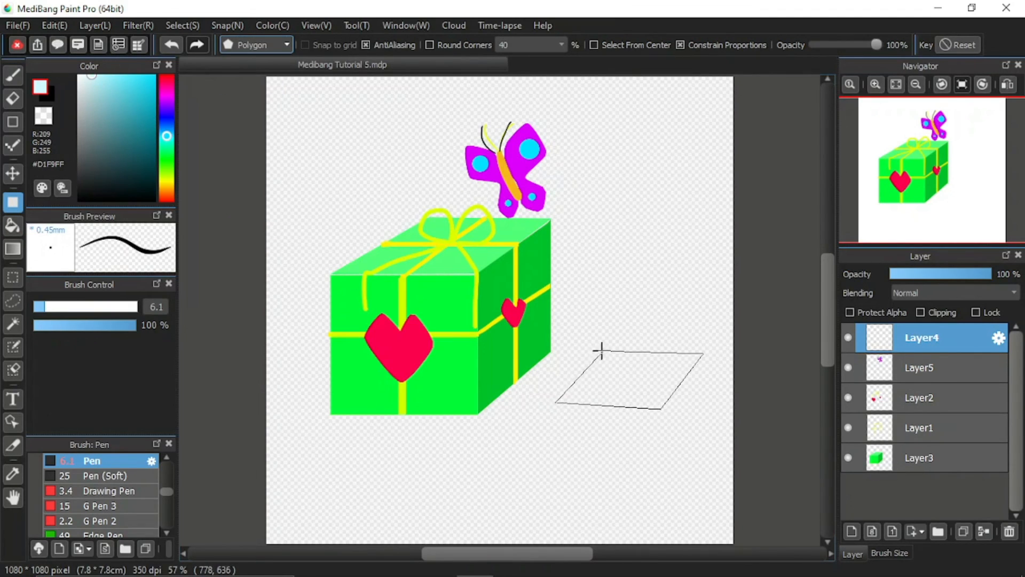
pyautogui.click(599, 350)
pyautogui.click(76, 113)
pyautogui.click(13, 98)
pyautogui.moveTo(45, 306); pyautogui.dragTo(139, 307)
pyautogui.moveTo(644, 404); pyautogui.dragTo(587, 381)
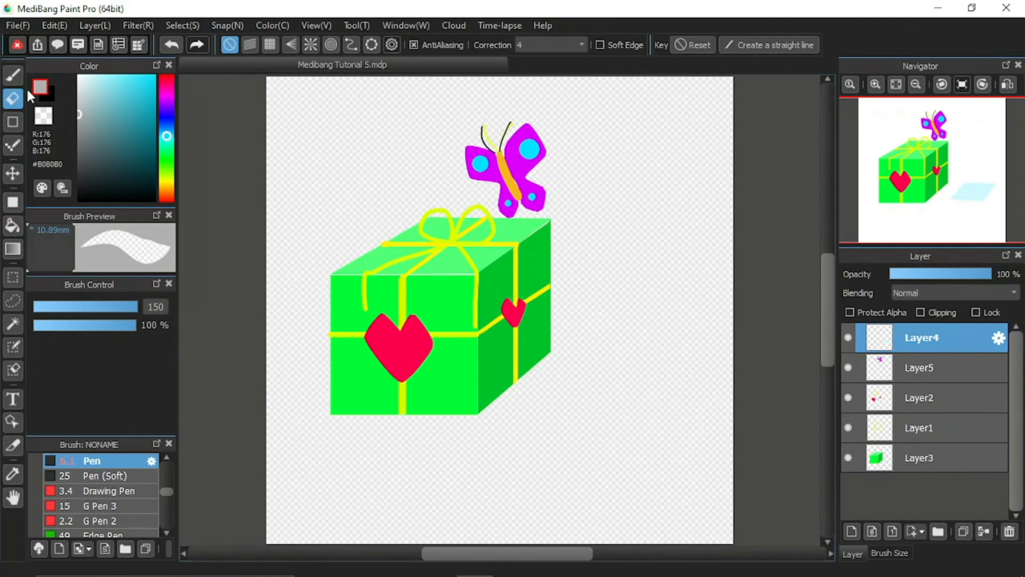
# Step: On Layer4, fill a grey #B0B0B0 slanted four-sided polygon beside the gift box's right side as an envelope
pyautogui.click(13, 202)
pyautogui.click(587, 360)
pyautogui.click(695, 360)
pyautogui.click(667, 411)
# Step: Draw a white #FFFFFF V-shaped polyline from the envelope's two upper corners to its middle as the flap
pyautogui.click(79, 76)
pyautogui.click(13, 75)
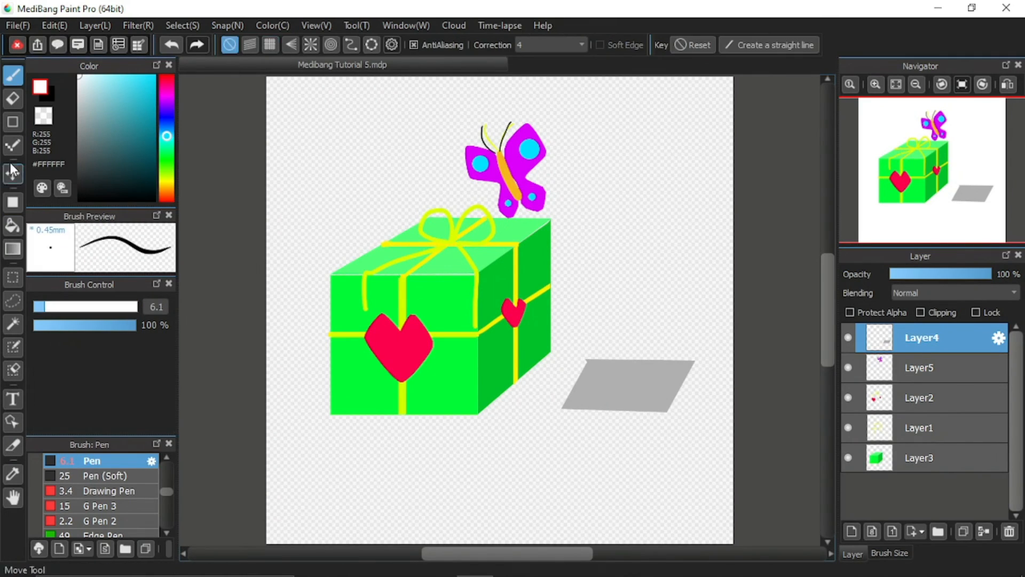
pyautogui.click(13, 122)
pyautogui.click(587, 361)
pyautogui.click(624, 393)
pyautogui.doubleClick(694, 363)
# Step: Add a small red #FF0000 filled ellipse over the tip of the envelope's flap as a seal
pyautogui.click(166, 76)
pyautogui.click(154, 76)
pyautogui.click(13, 203)
pyautogui.click(257, 45)
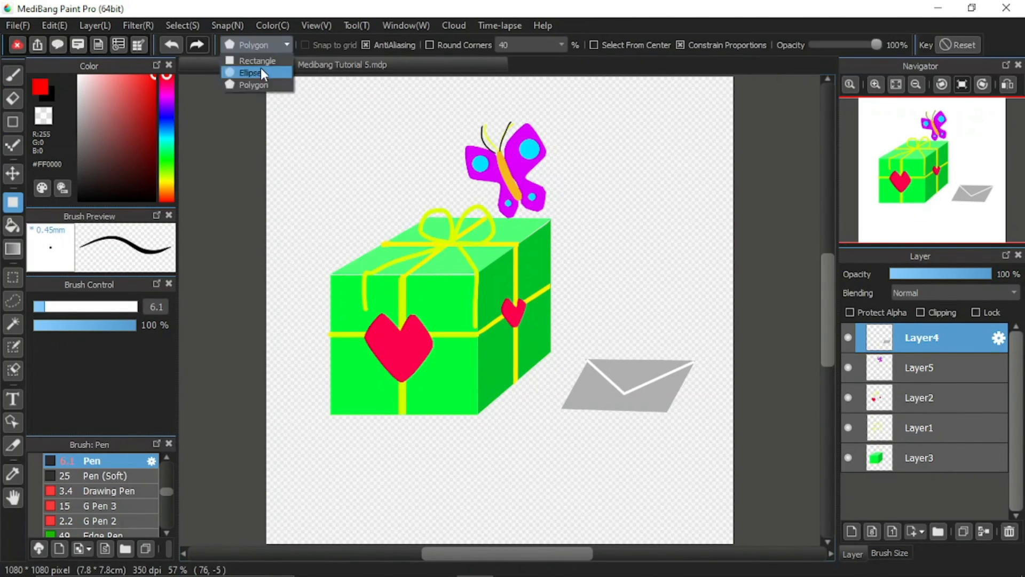
pyautogui.click(245, 70)
pyautogui.moveTo(615, 382); pyautogui.dragTo(634, 401)
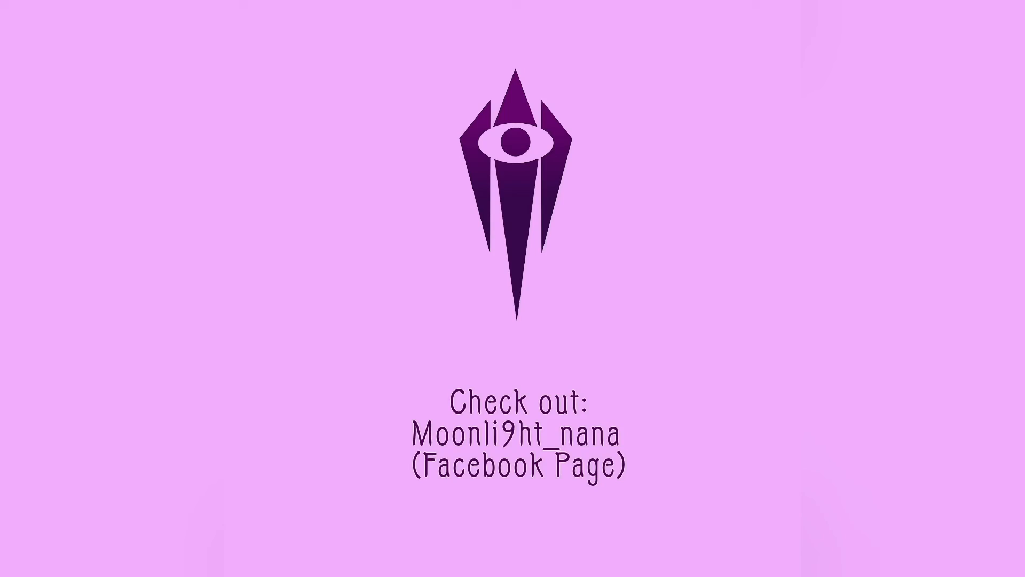